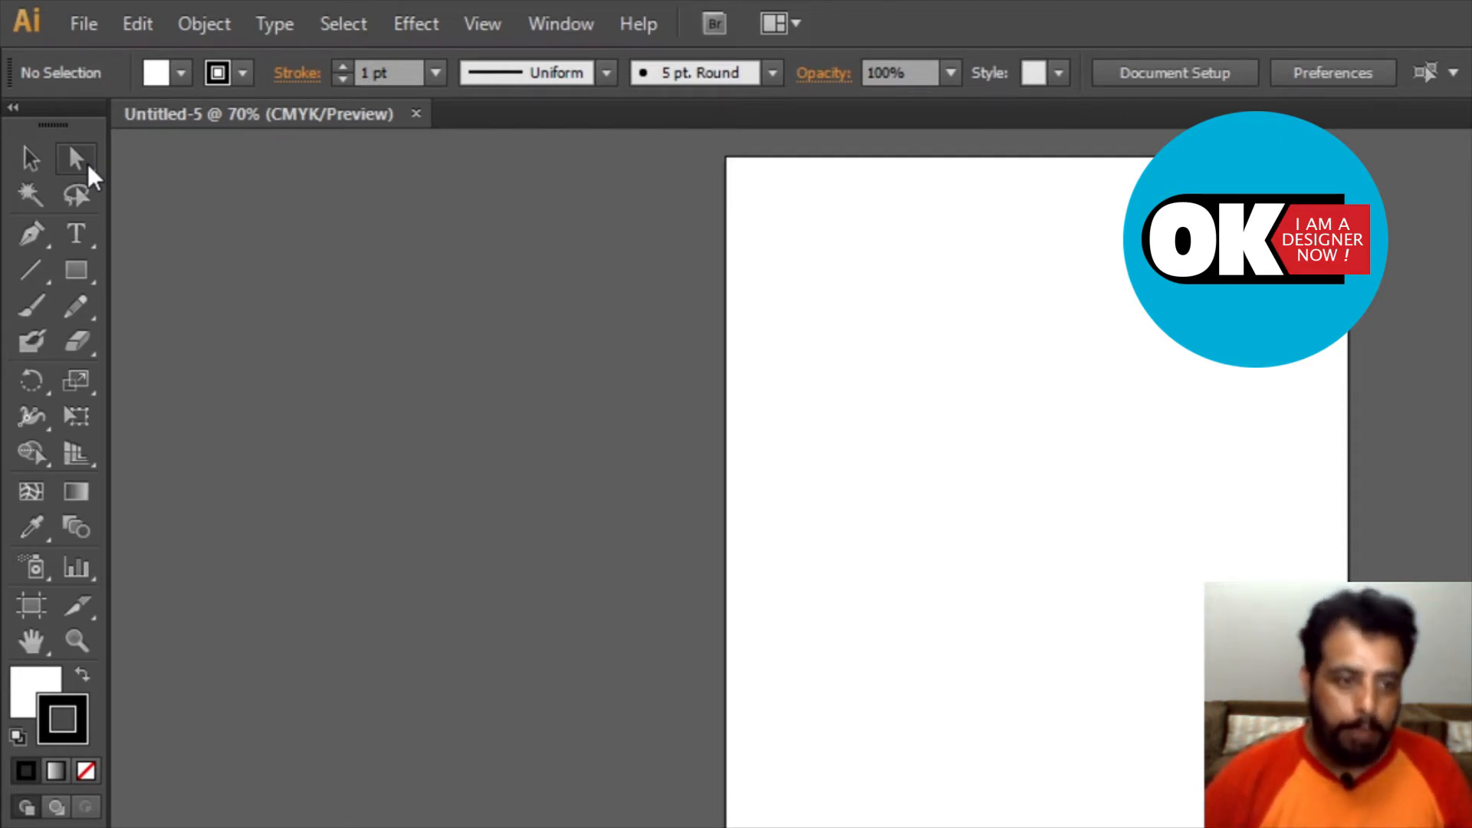
Draw a square on the artboard and move its upper-right anchor point inward to about X 30 mm, Y 148.5 mm, forming an L-shaped path.
click(83, 270)
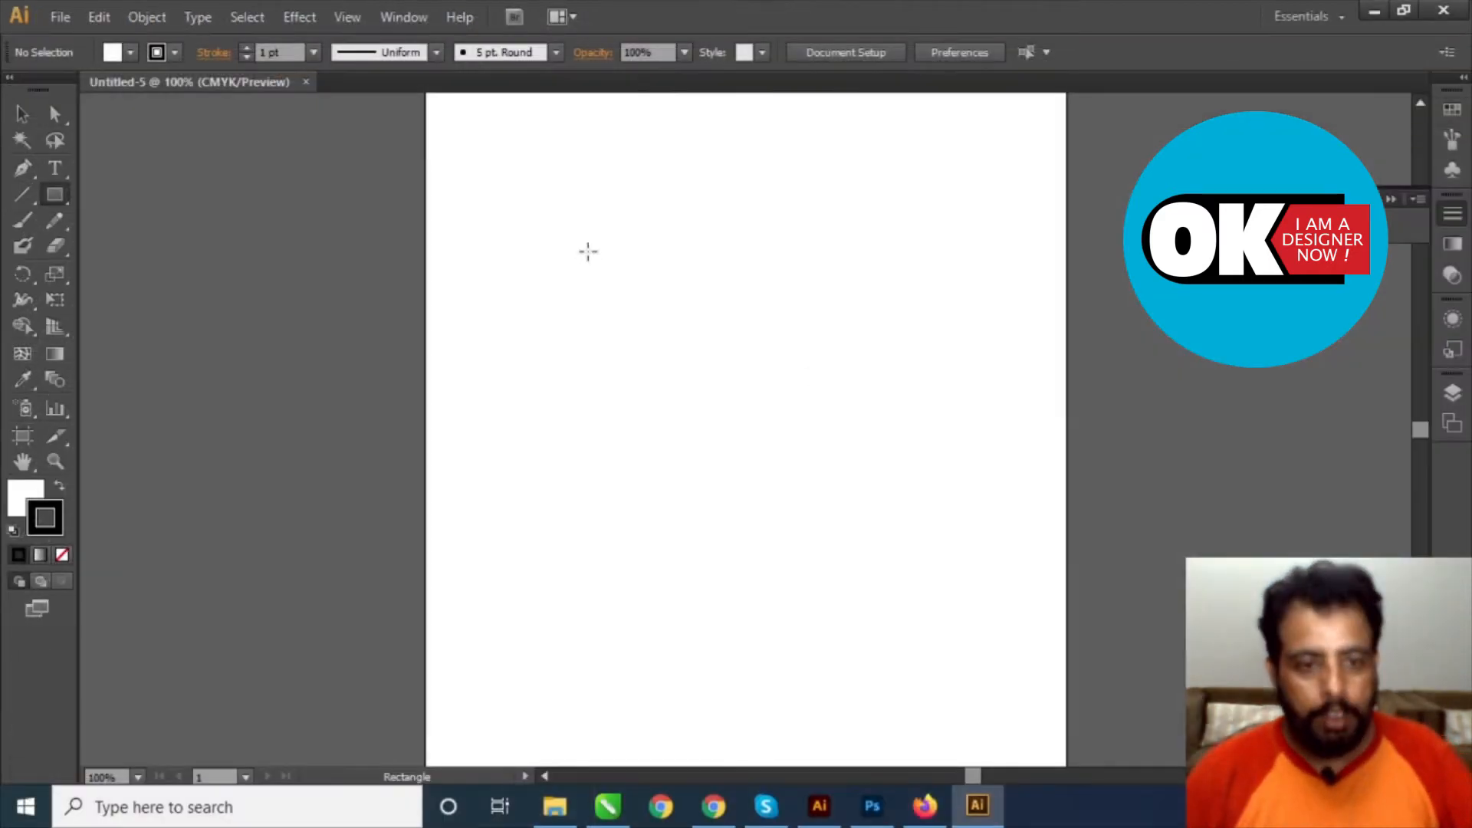
drag(490, 206, 753, 465)
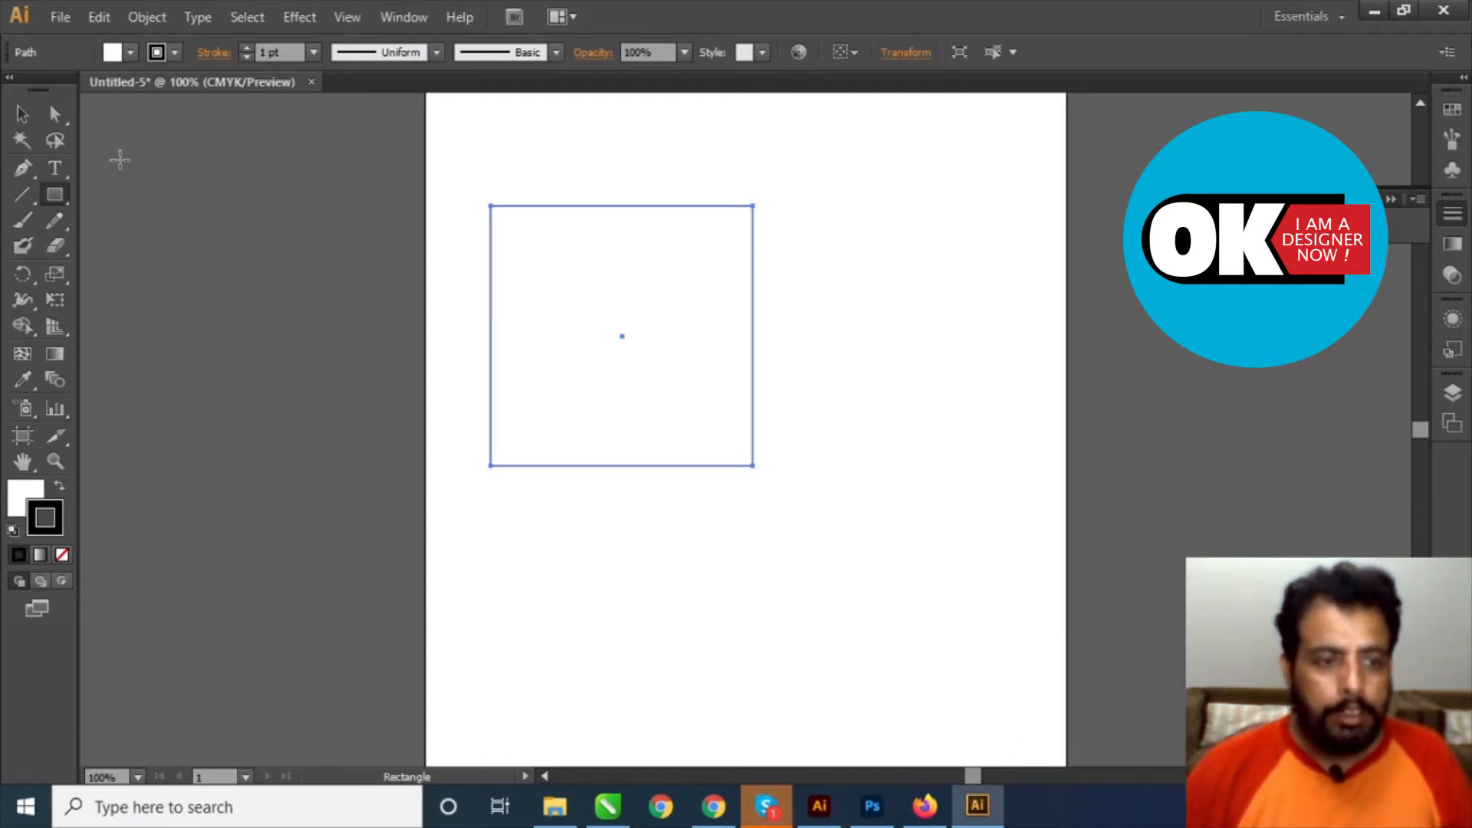
click(57, 122)
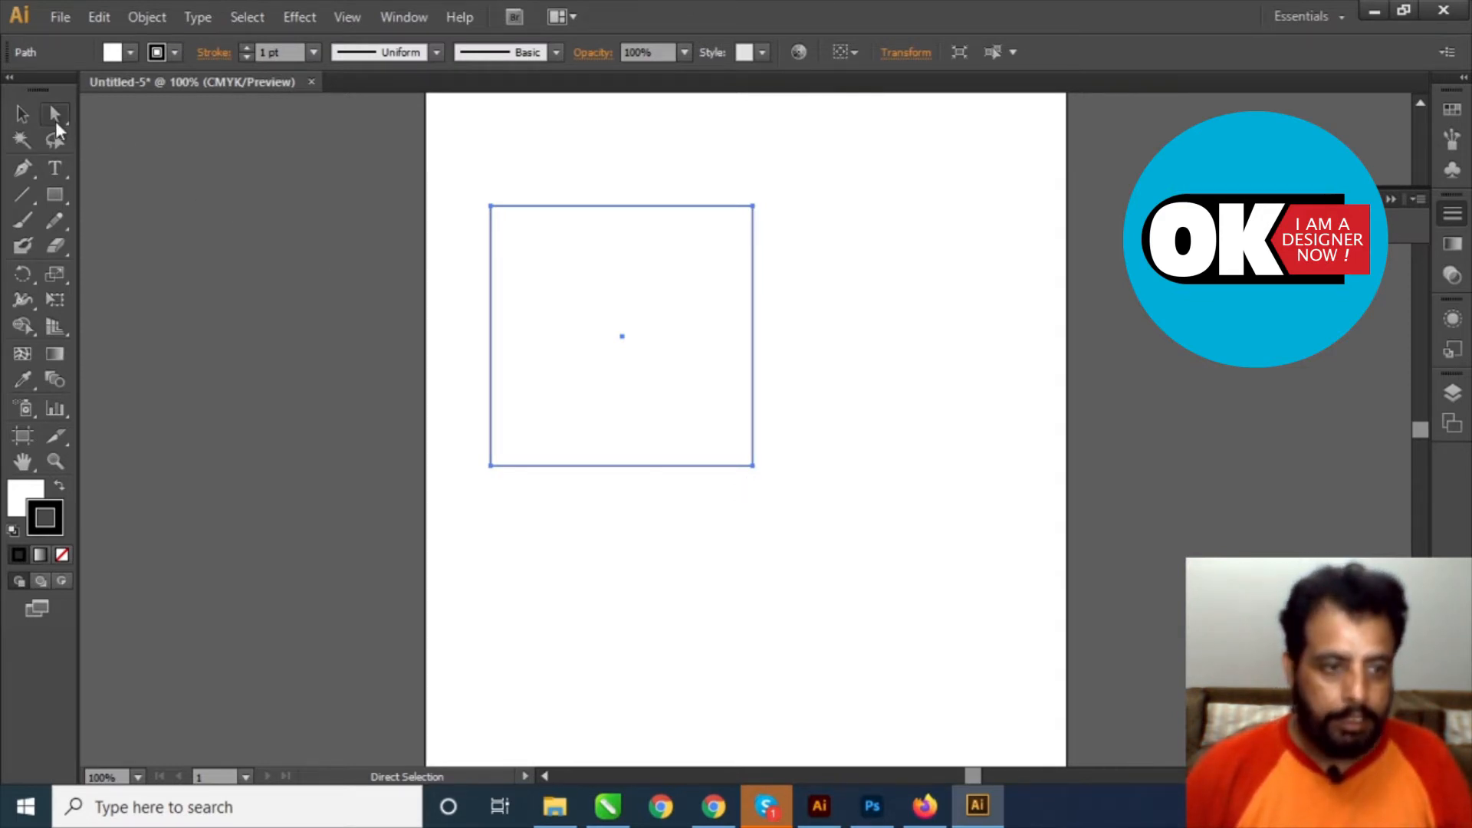
click(755, 208)
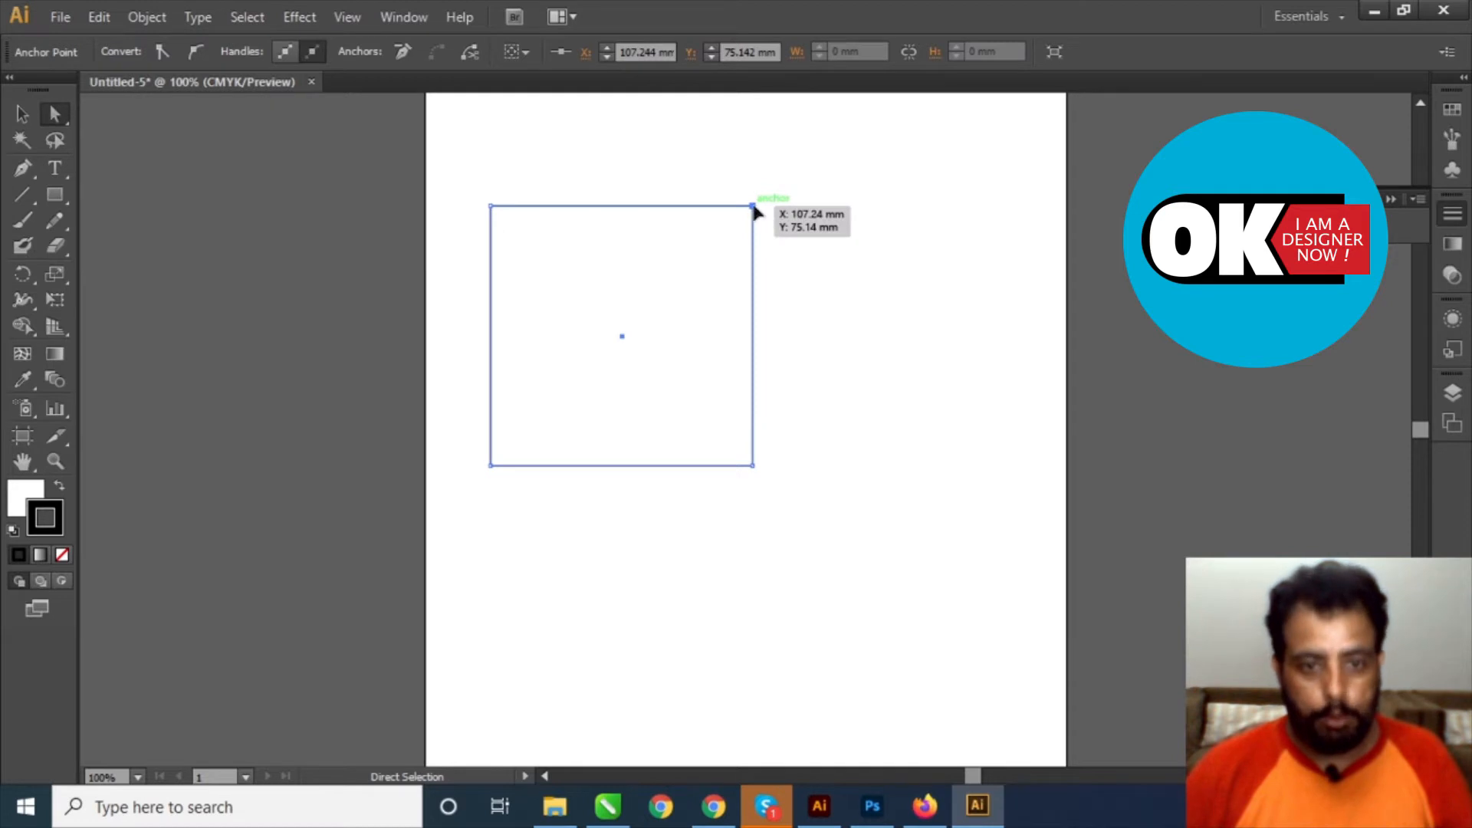
drag(755, 208, 755, 210)
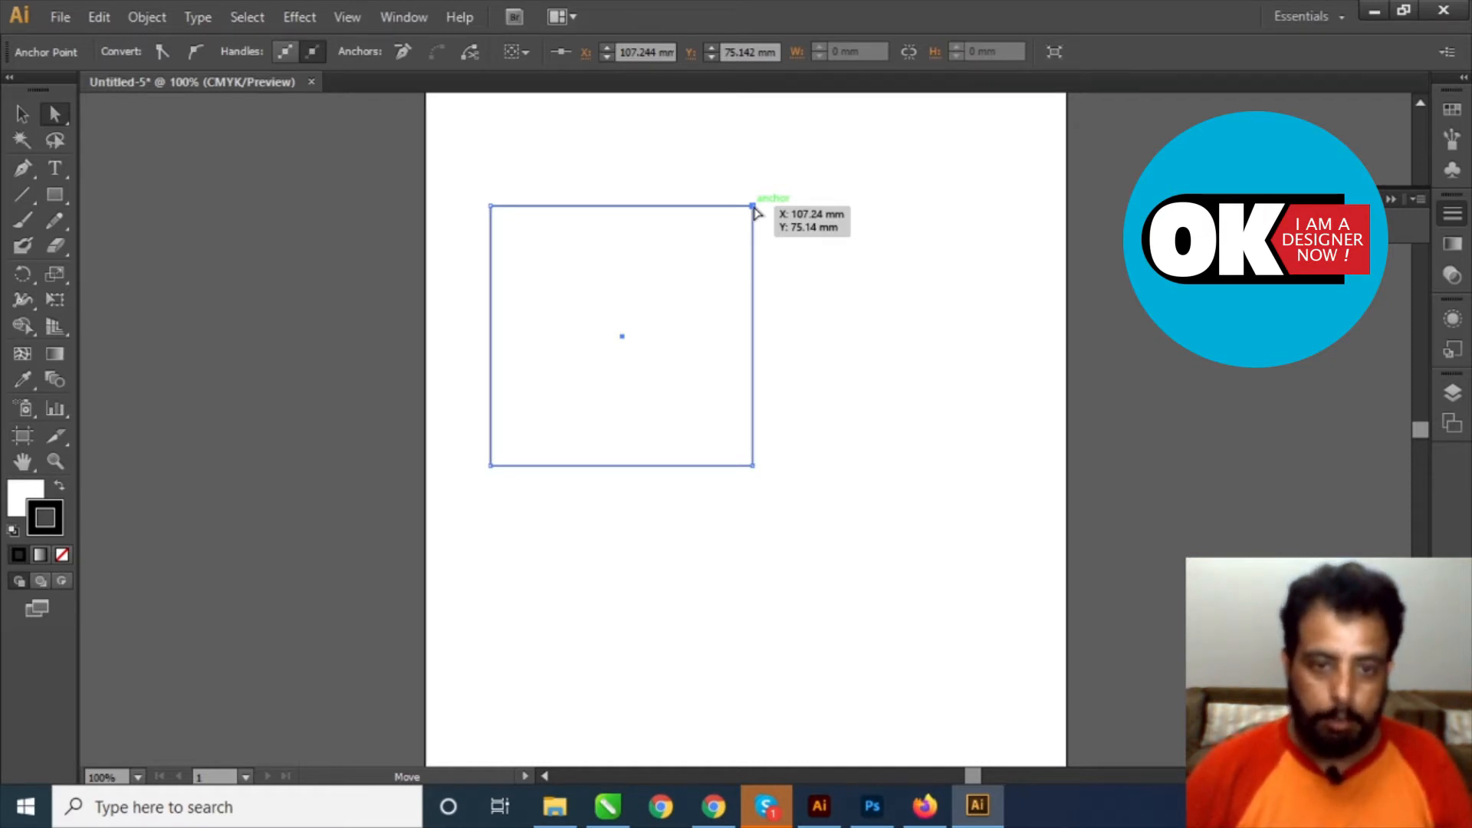
drag(753, 207, 516, 429)
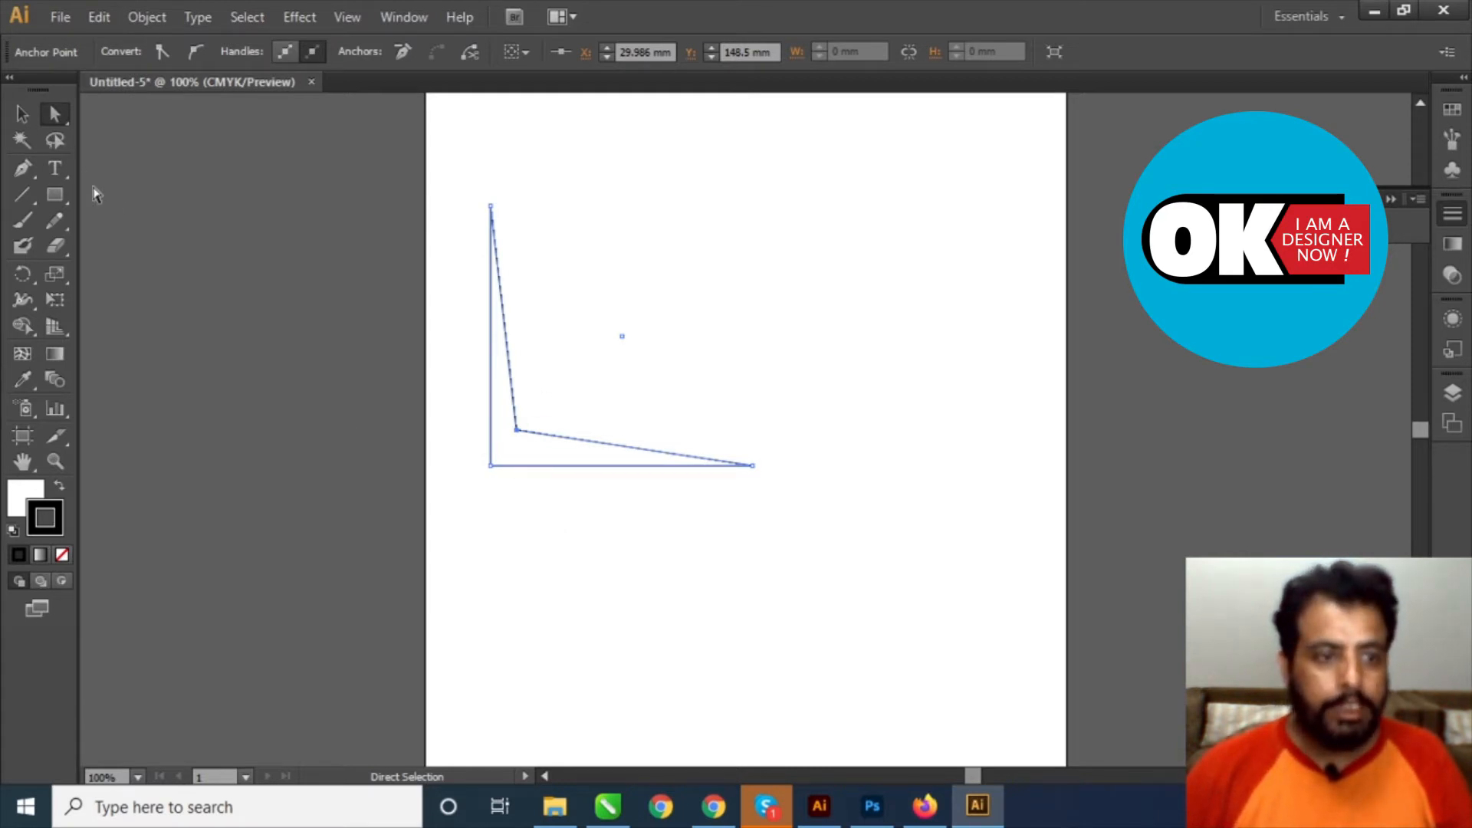
Draw a five-pointed star above the L-shaped path and stretch its right tip to about X 165 mm, Y 68 mm.
drag(54, 194, 188, 301)
drag(640, 243, 685, 308)
click(52, 115)
drag(716, 224, 928, 185)
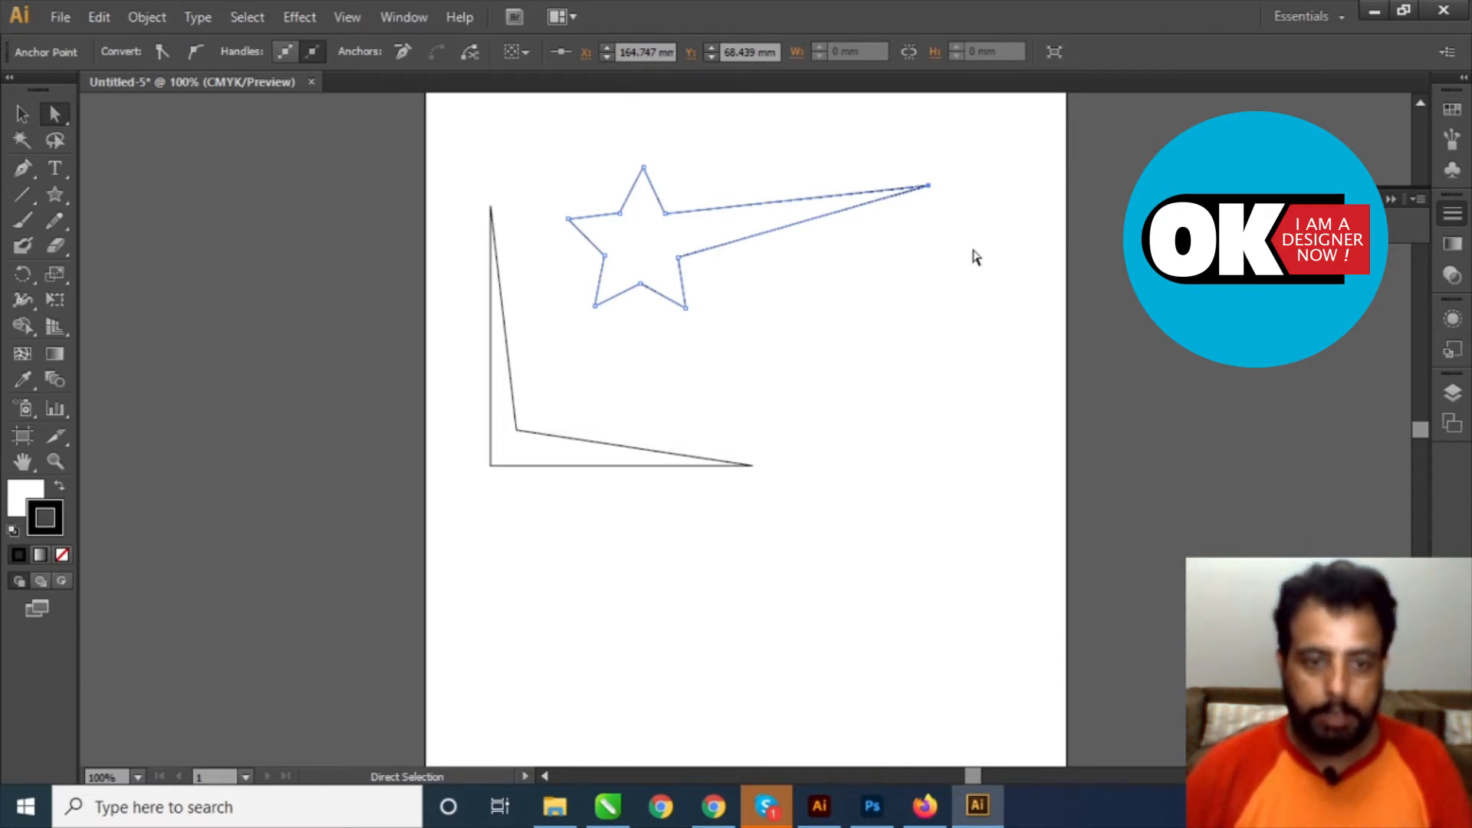
Draw a hexagon about 33 by 38 mm below the star and pull its top anchor point to about X 153 mm, Y 86 mm.
drag(68, 196, 131, 269)
drag(750, 365, 798, 393)
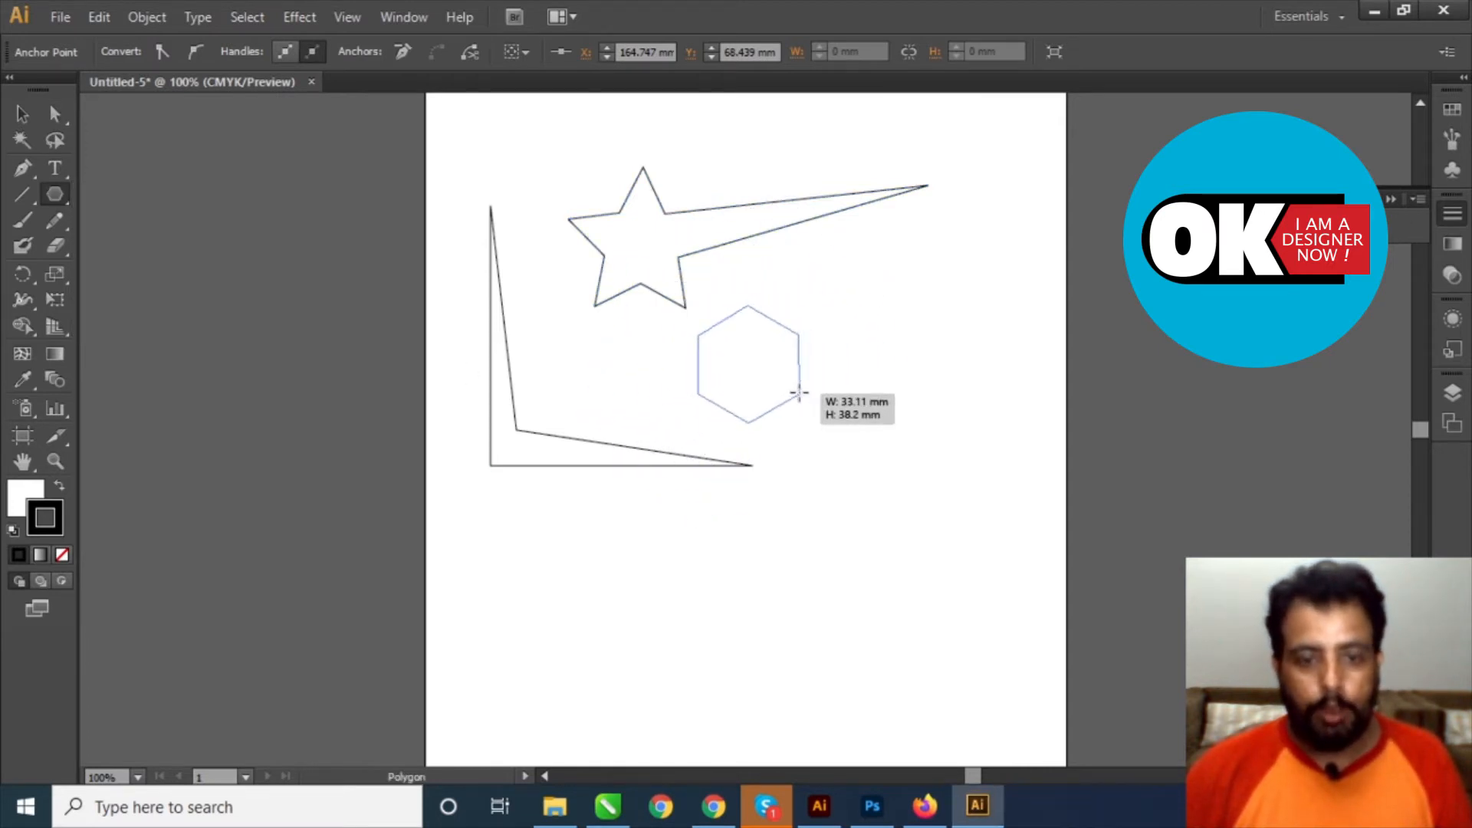
drag(798, 392, 799, 393)
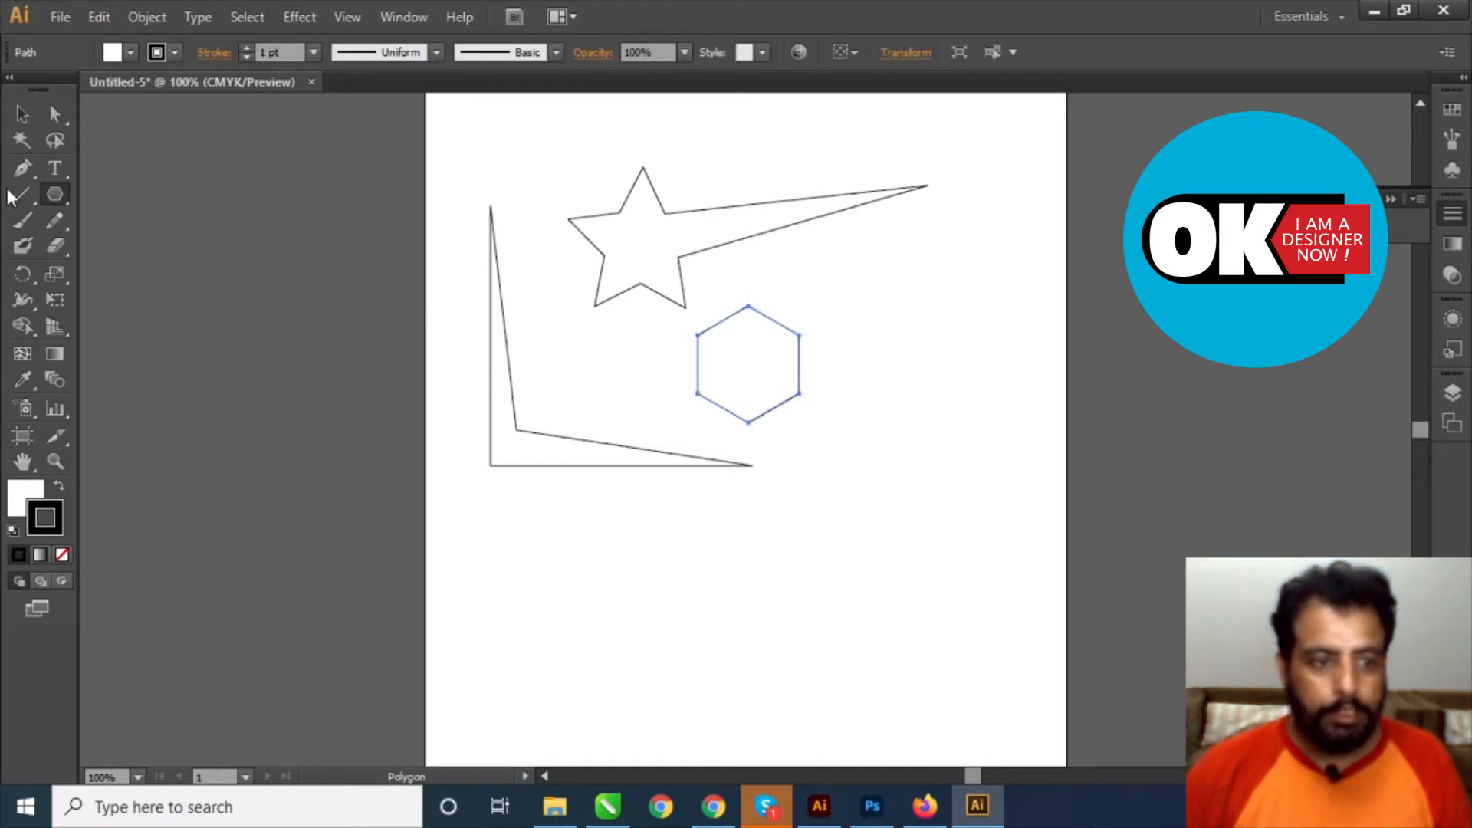
click(54, 115)
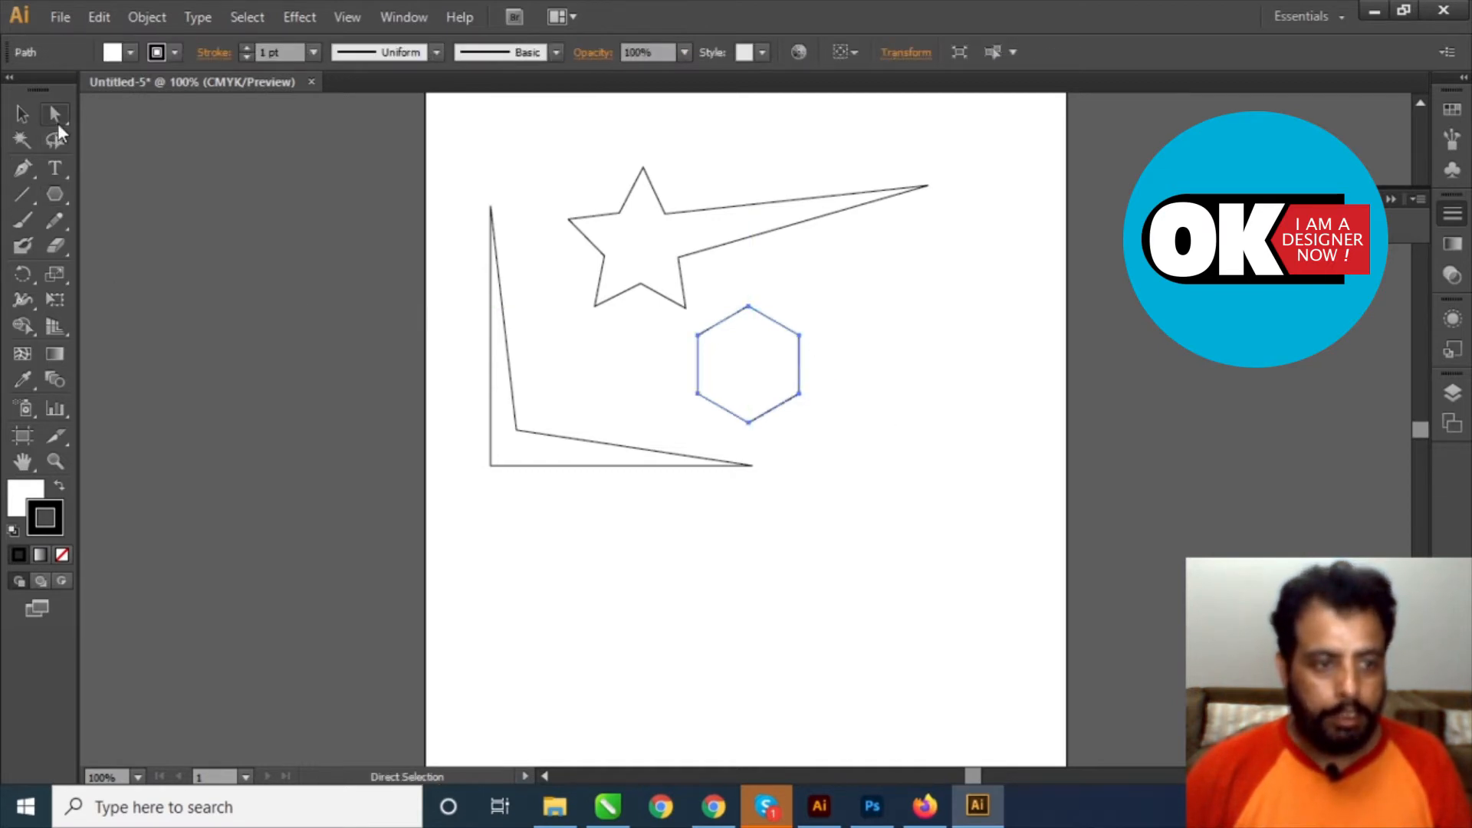
click(749, 309)
drag(748, 310, 892, 239)
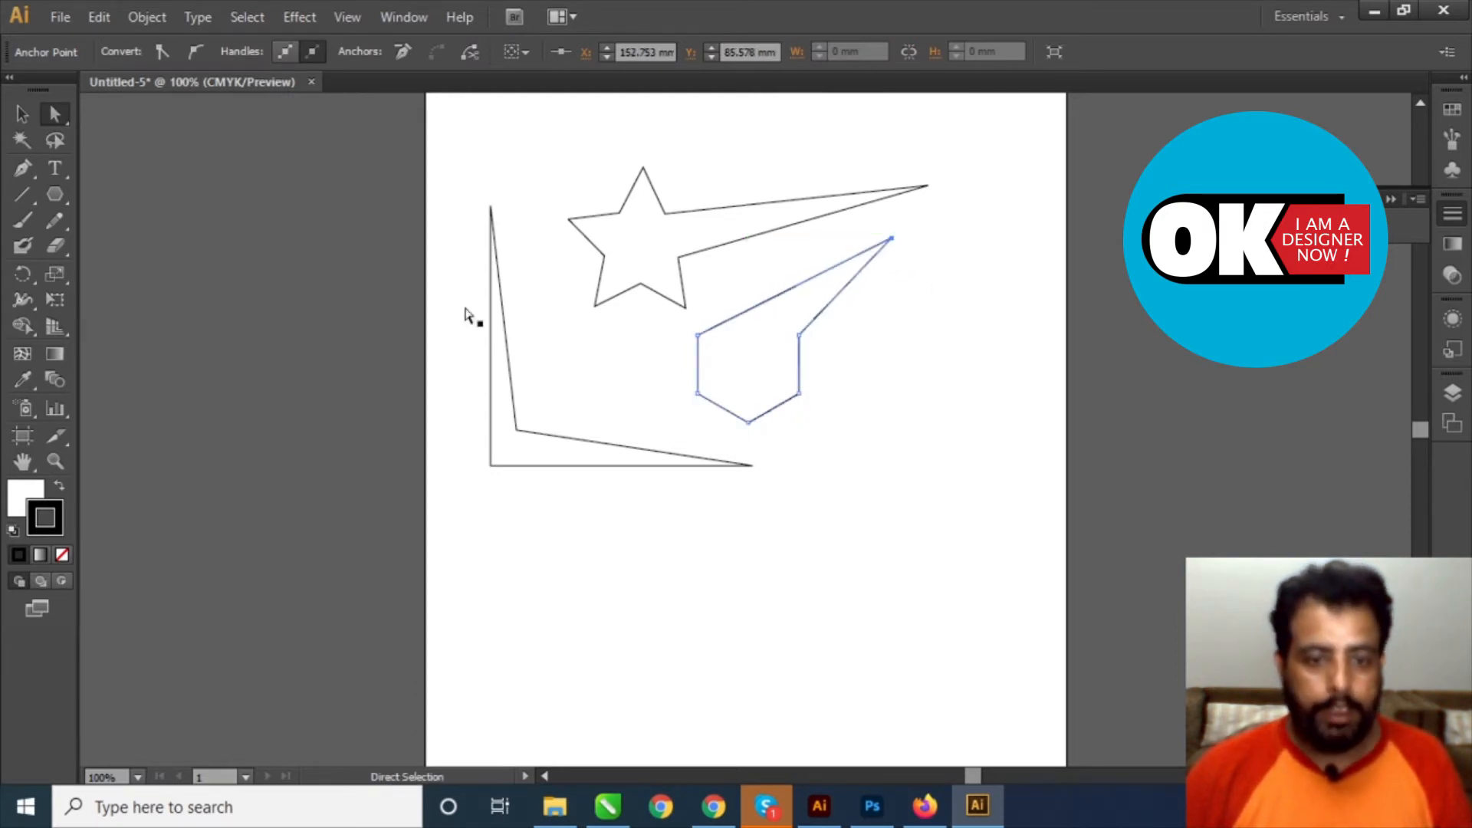
click(20, 114)
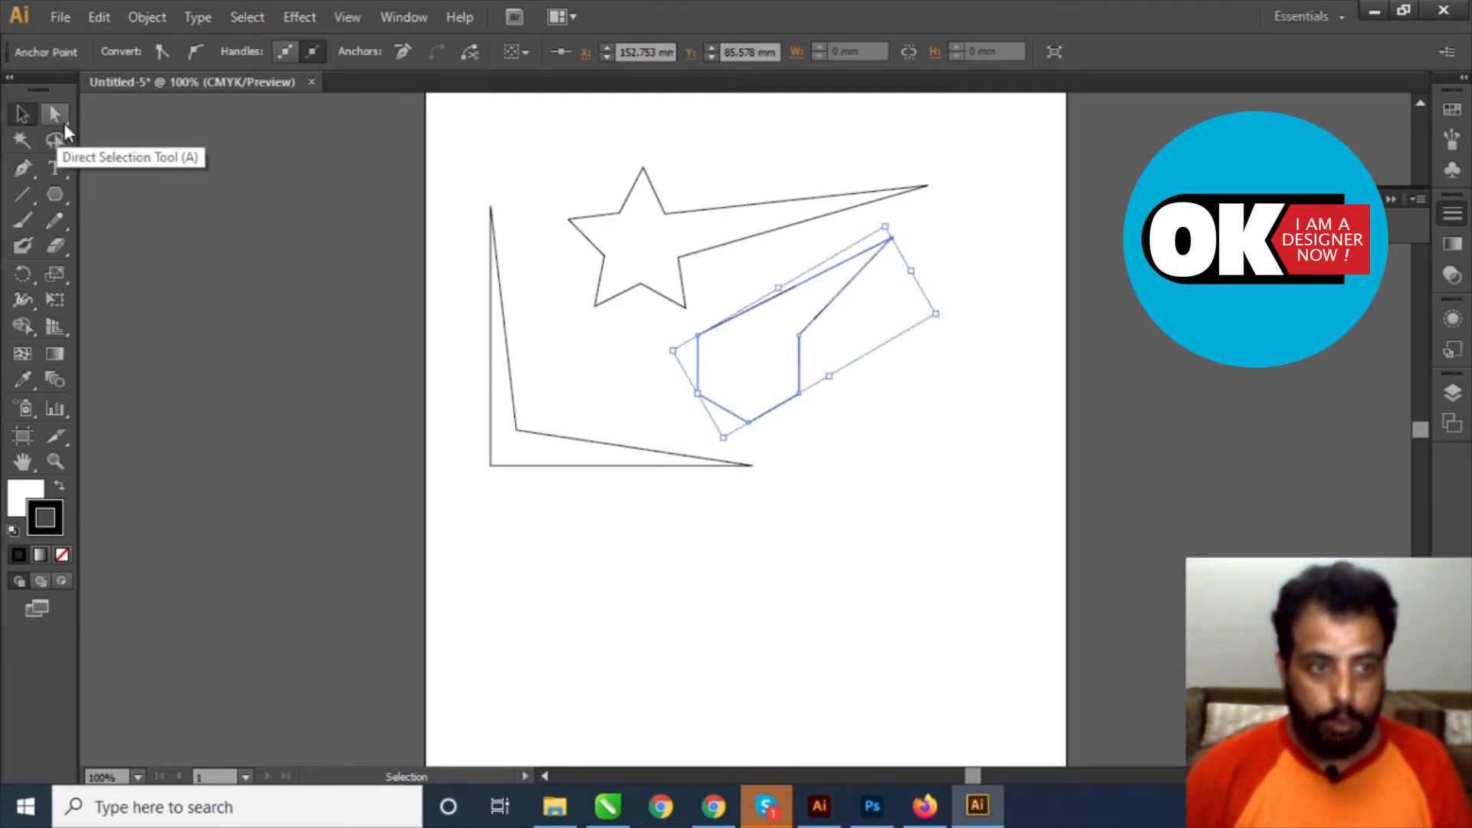
click(63, 123)
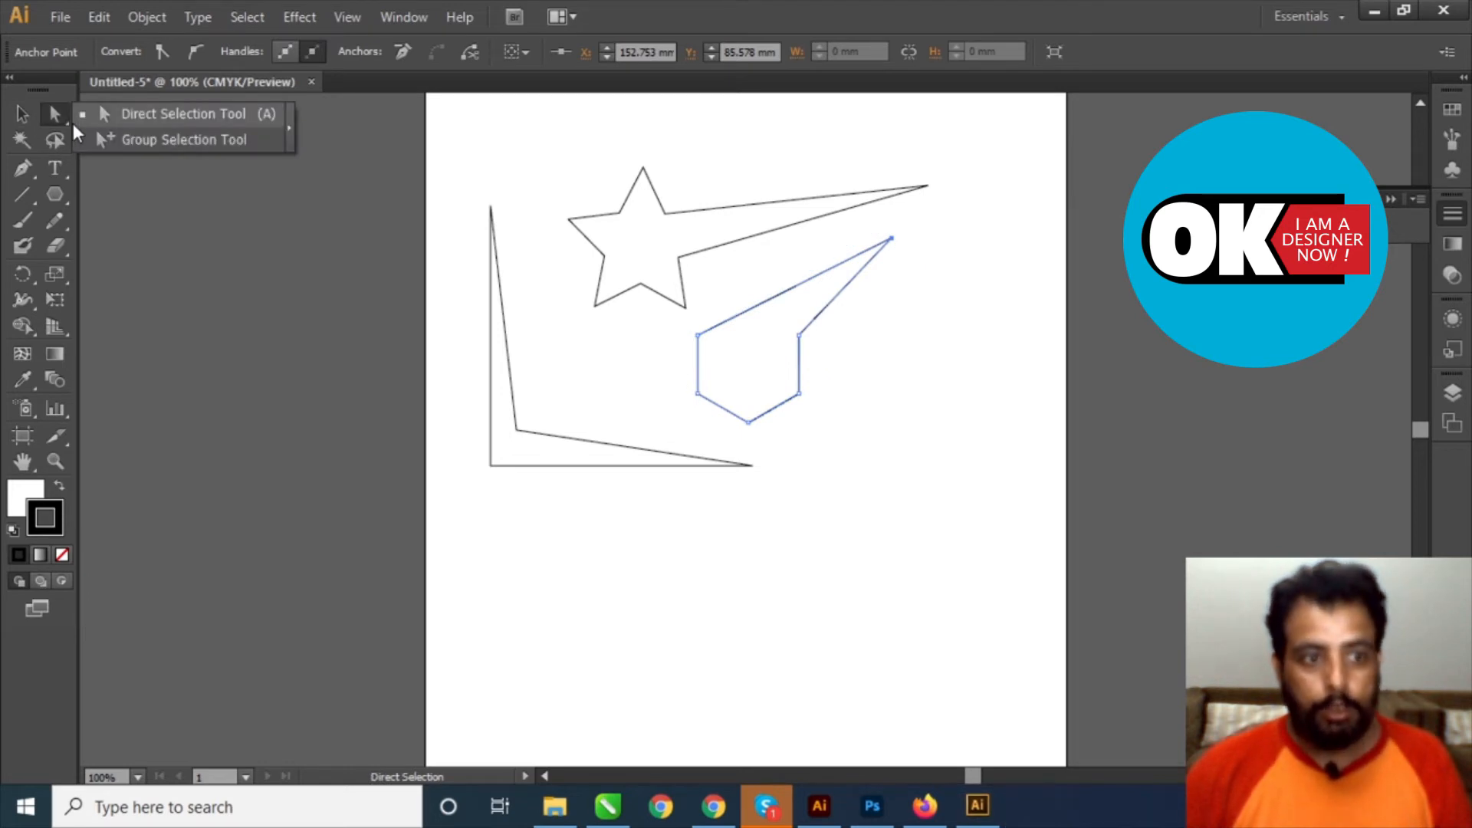
click(192, 144)
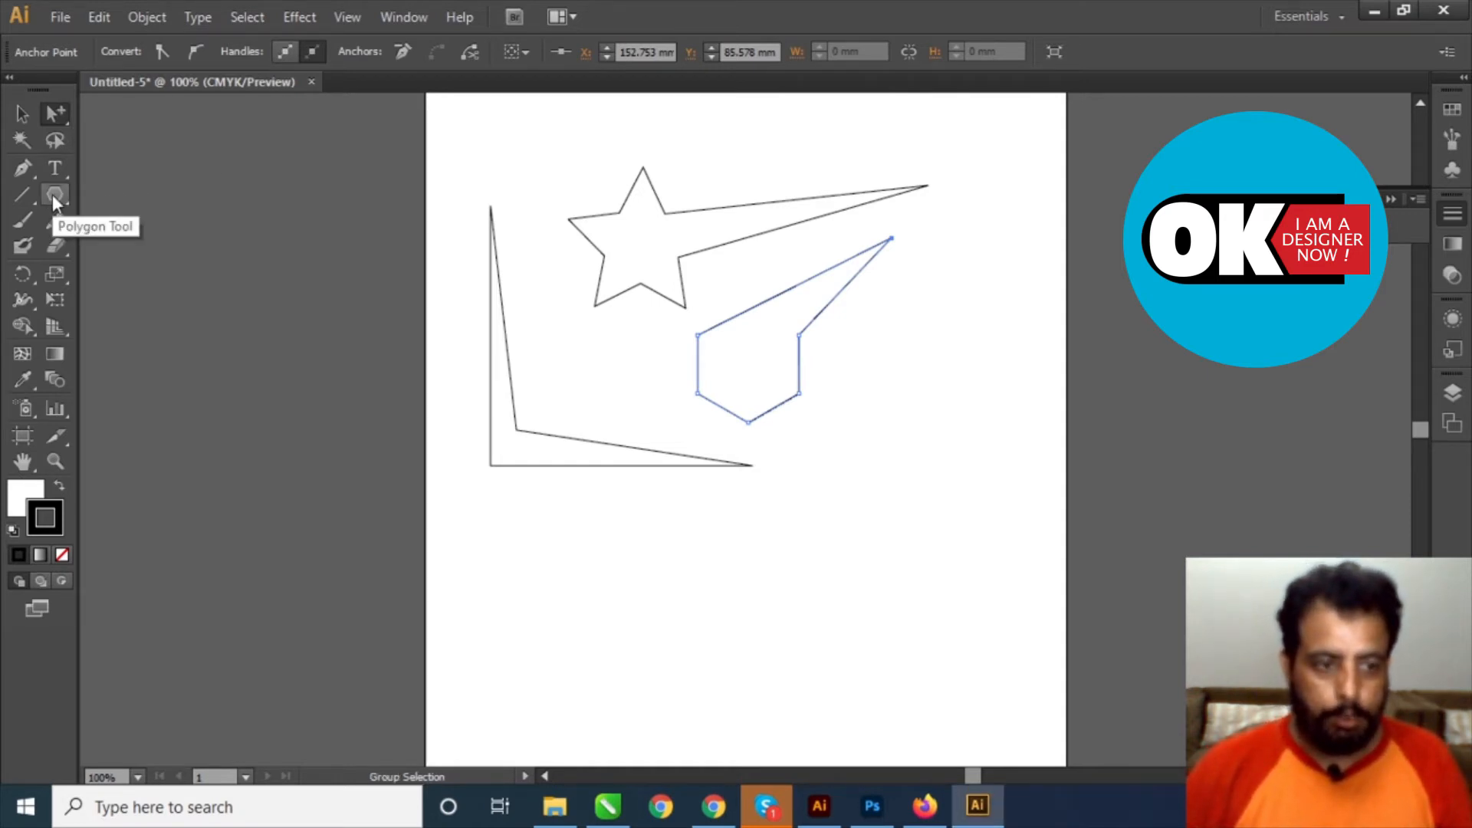
Select the star, the hexagon and the L-shaped path one after another as whole objects with the Selection tool.
click(21, 114)
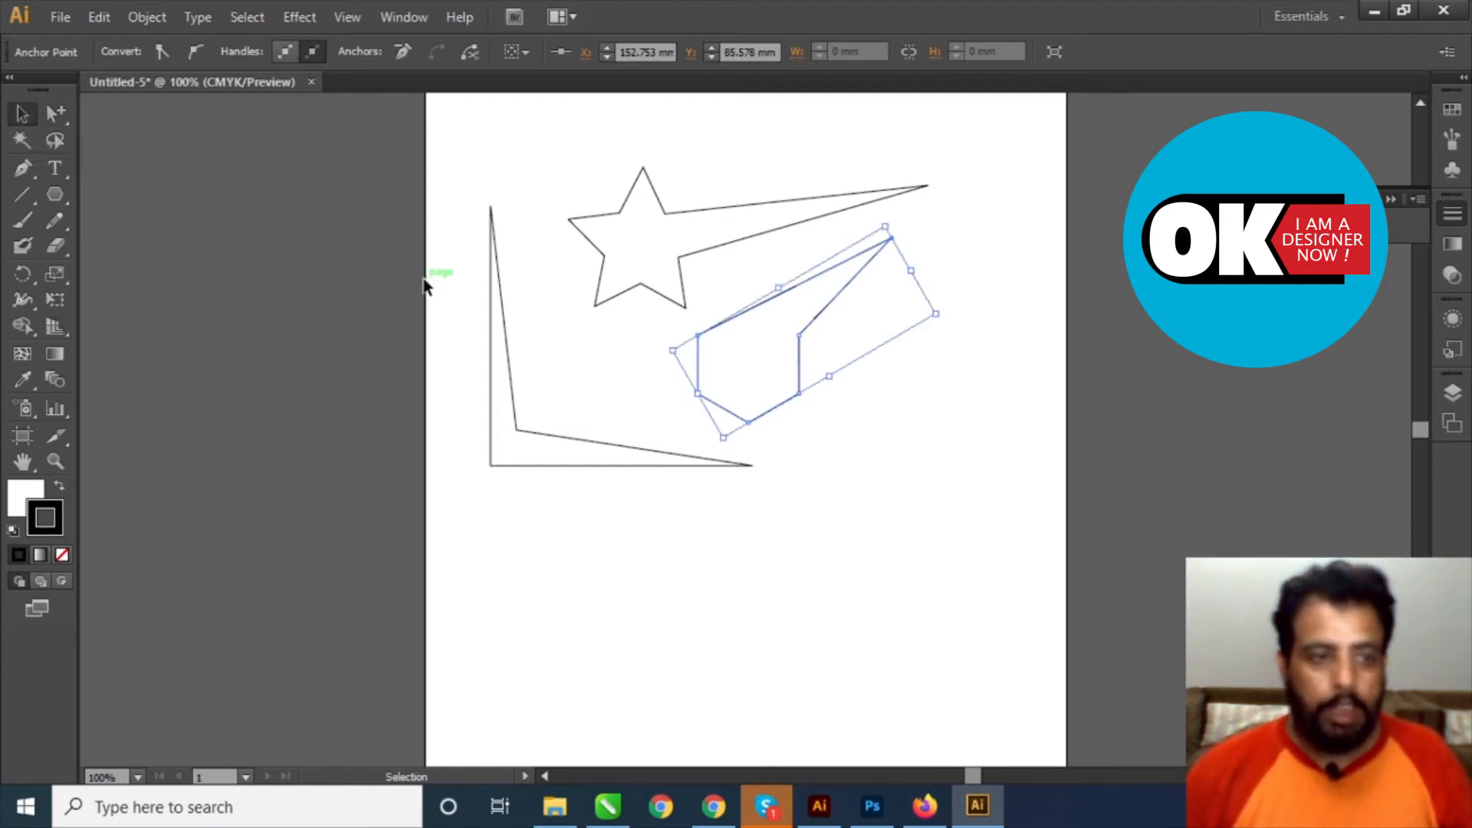
click(333, 213)
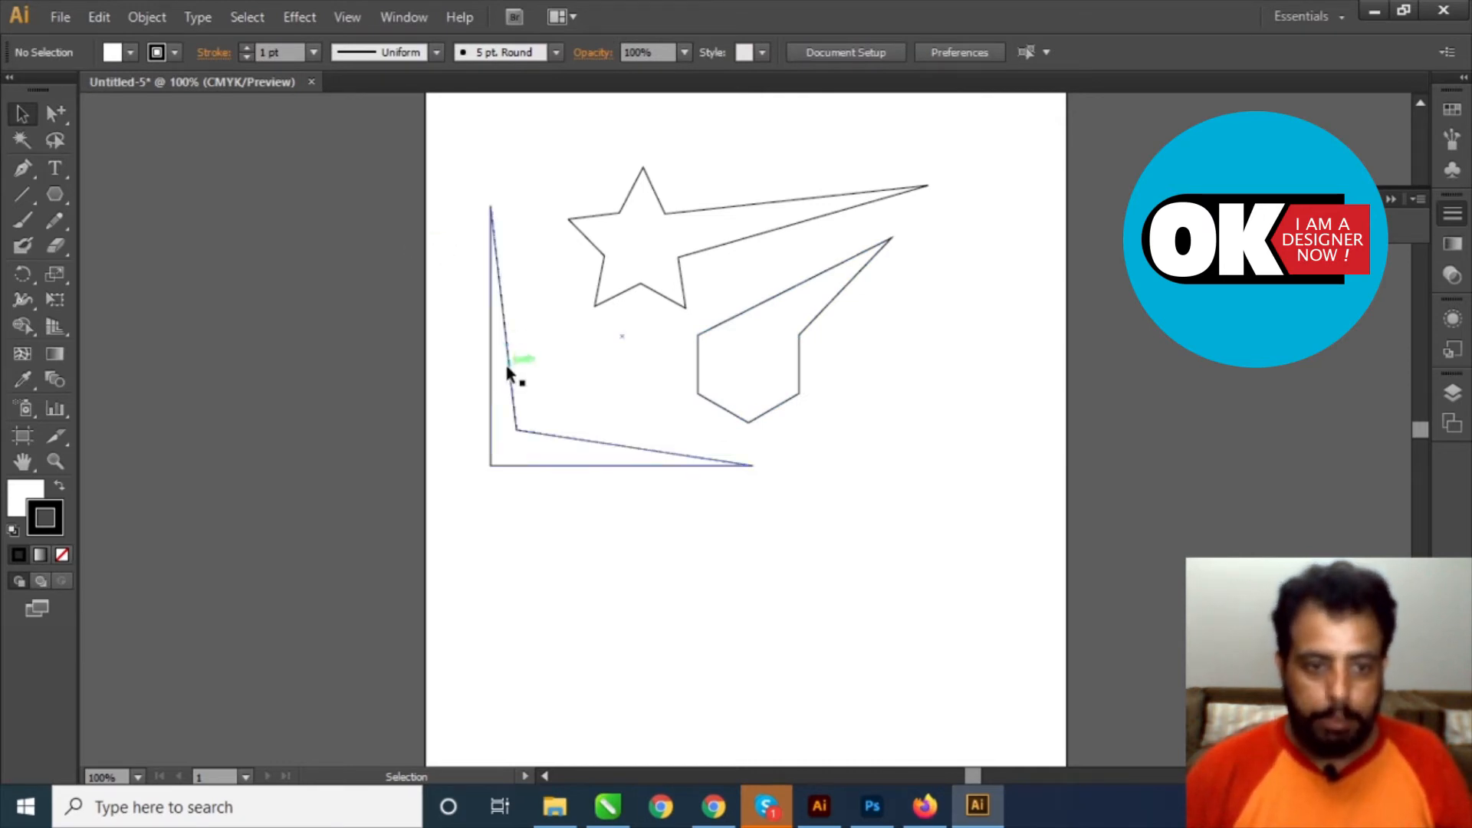
click(684, 306)
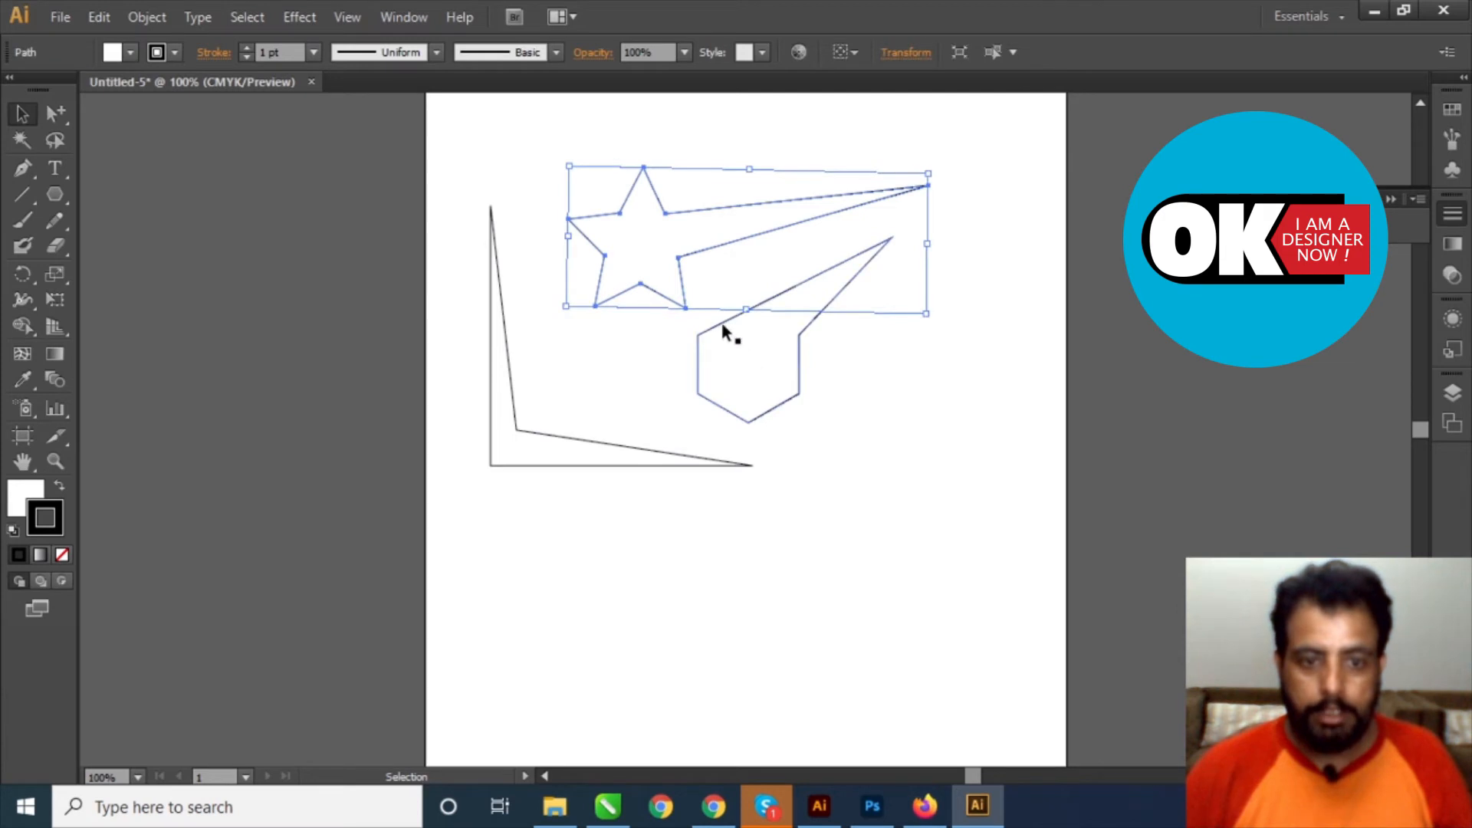
click(721, 322)
click(587, 442)
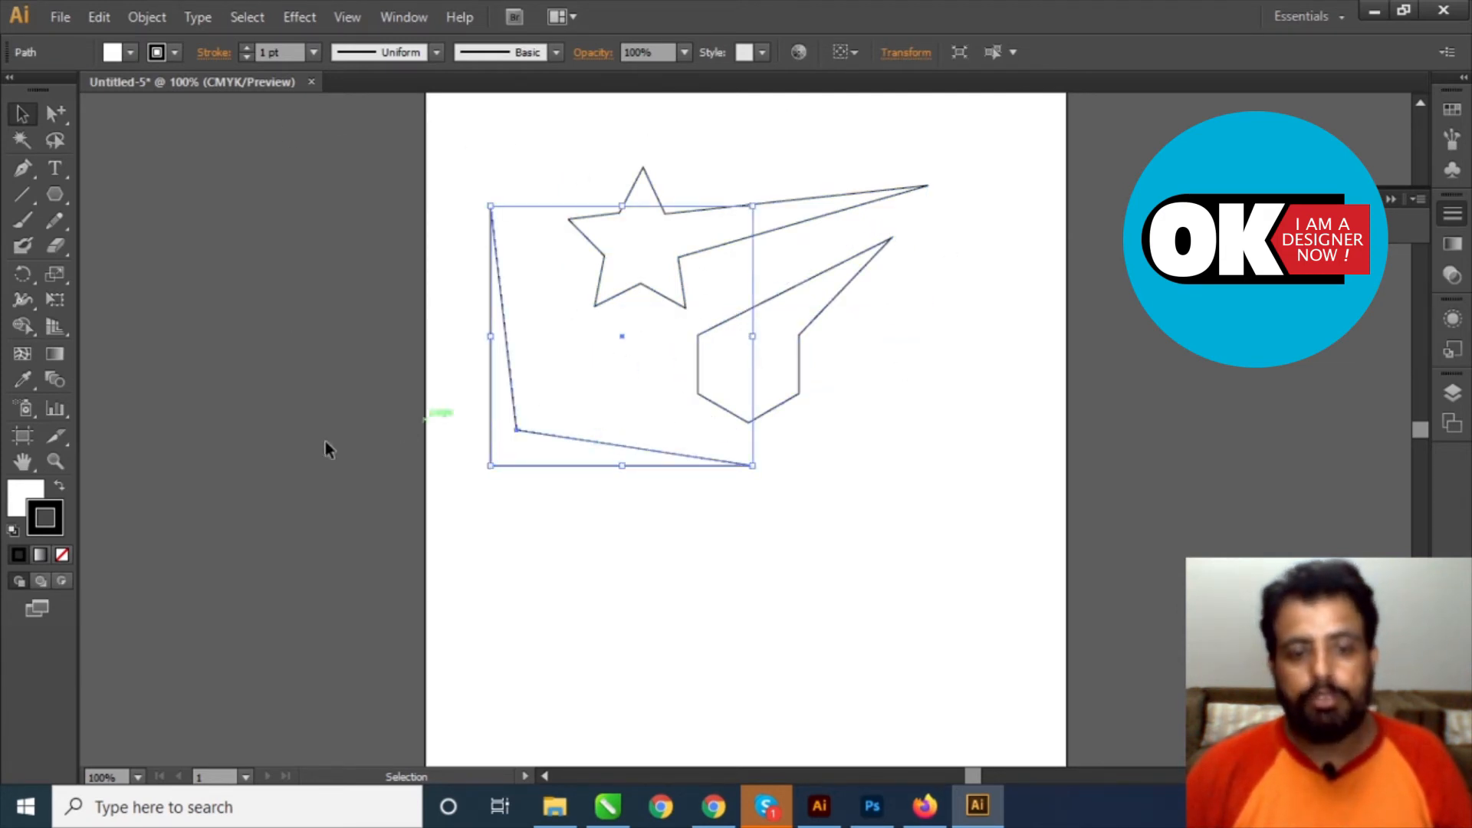
Select all three shapes together and move them slightly up and to the right on the artboard.
drag(399, 109, 1014, 574)
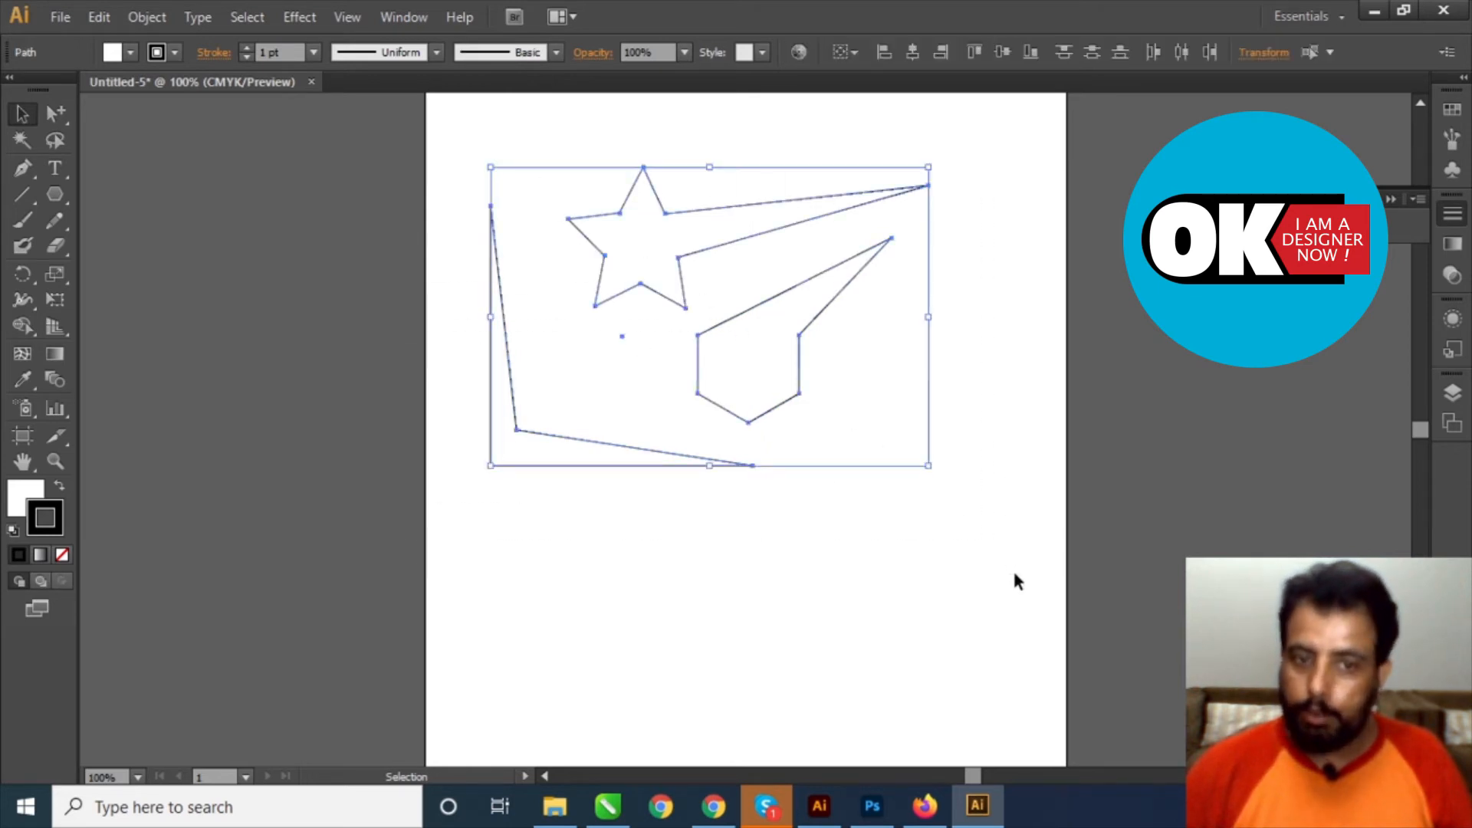
drag(793, 393, 516, 467)
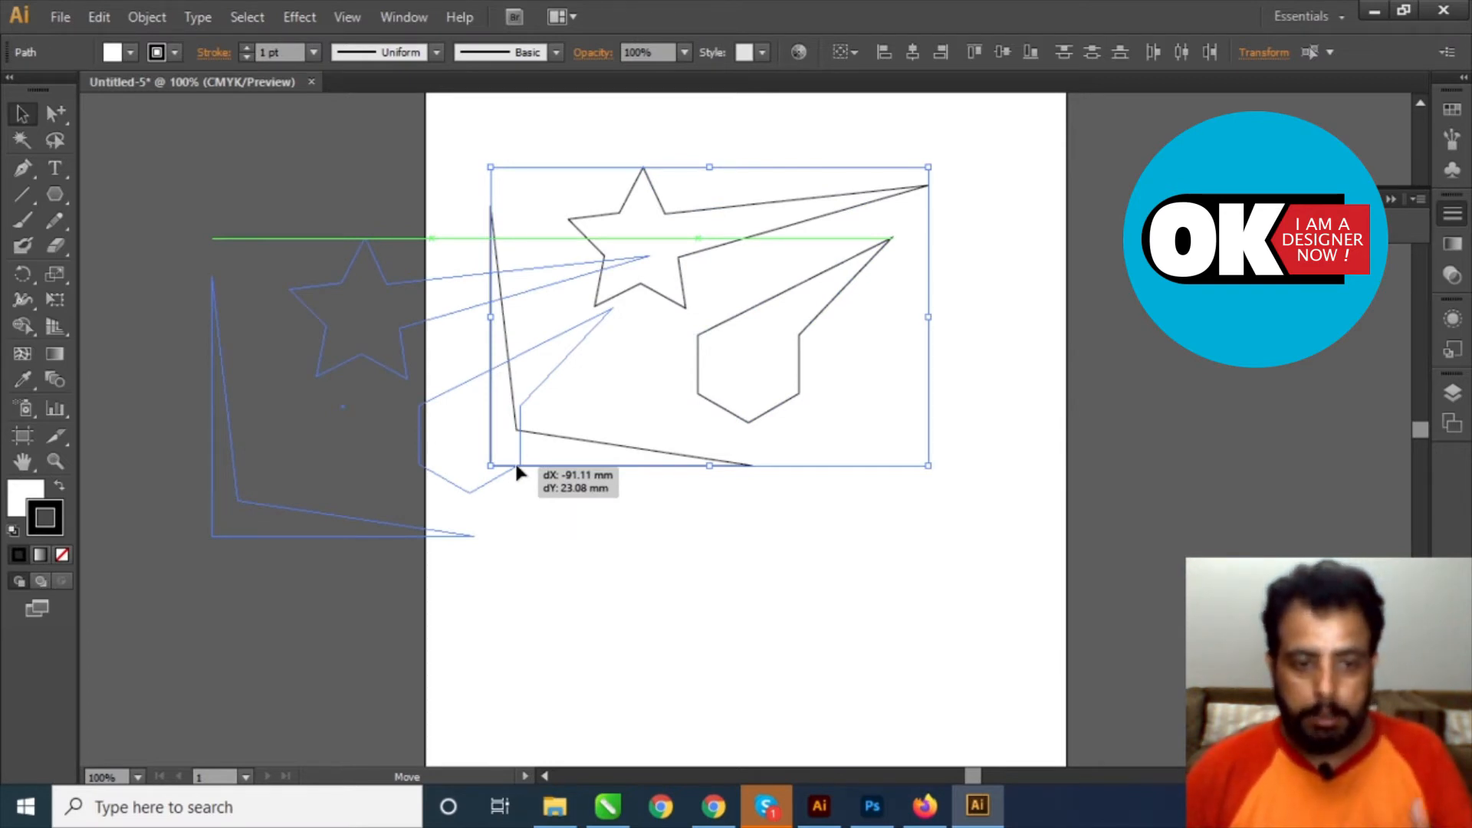
drag(516, 467, 827, 368)
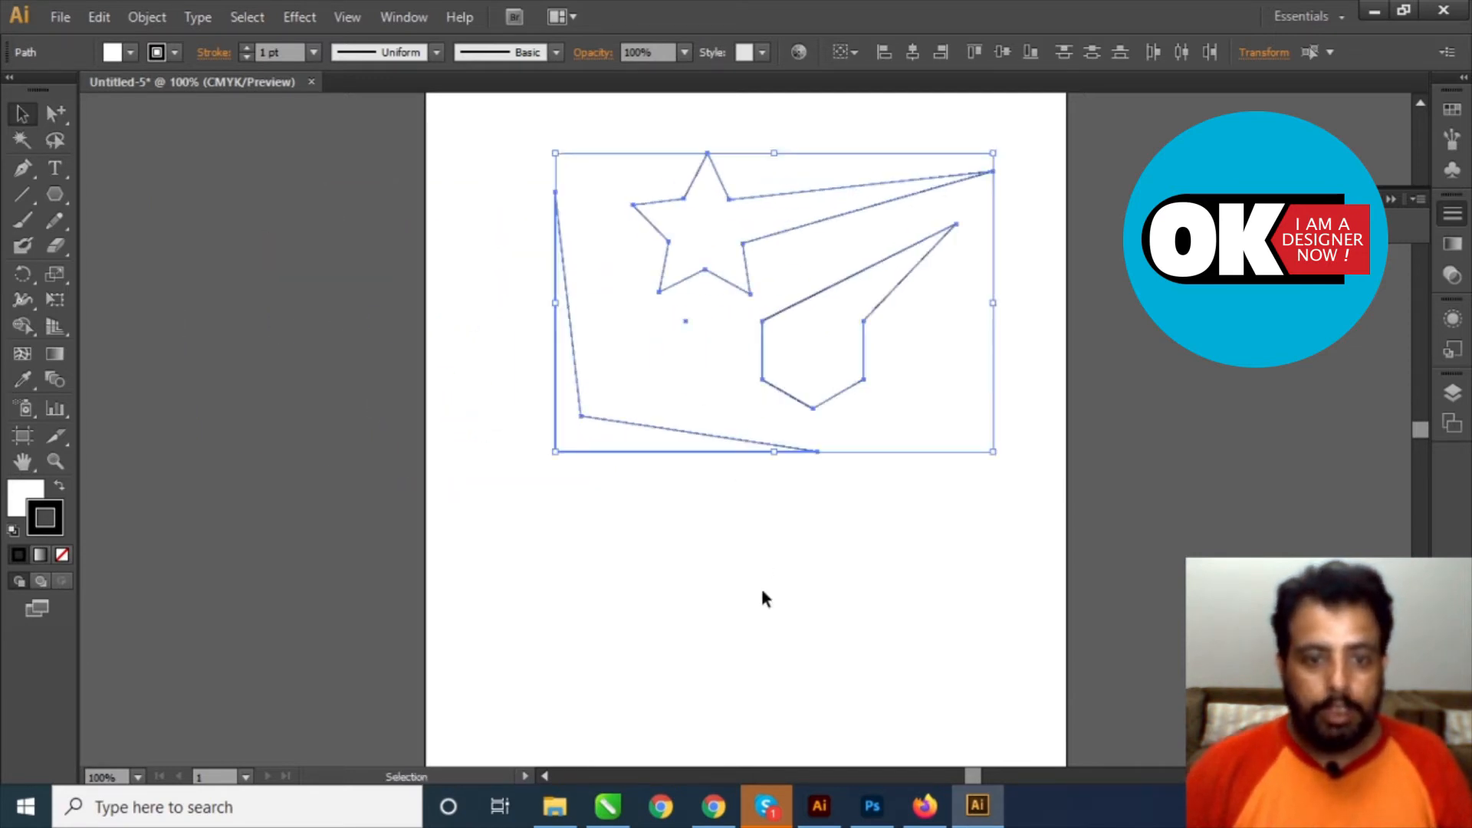
click(763, 598)
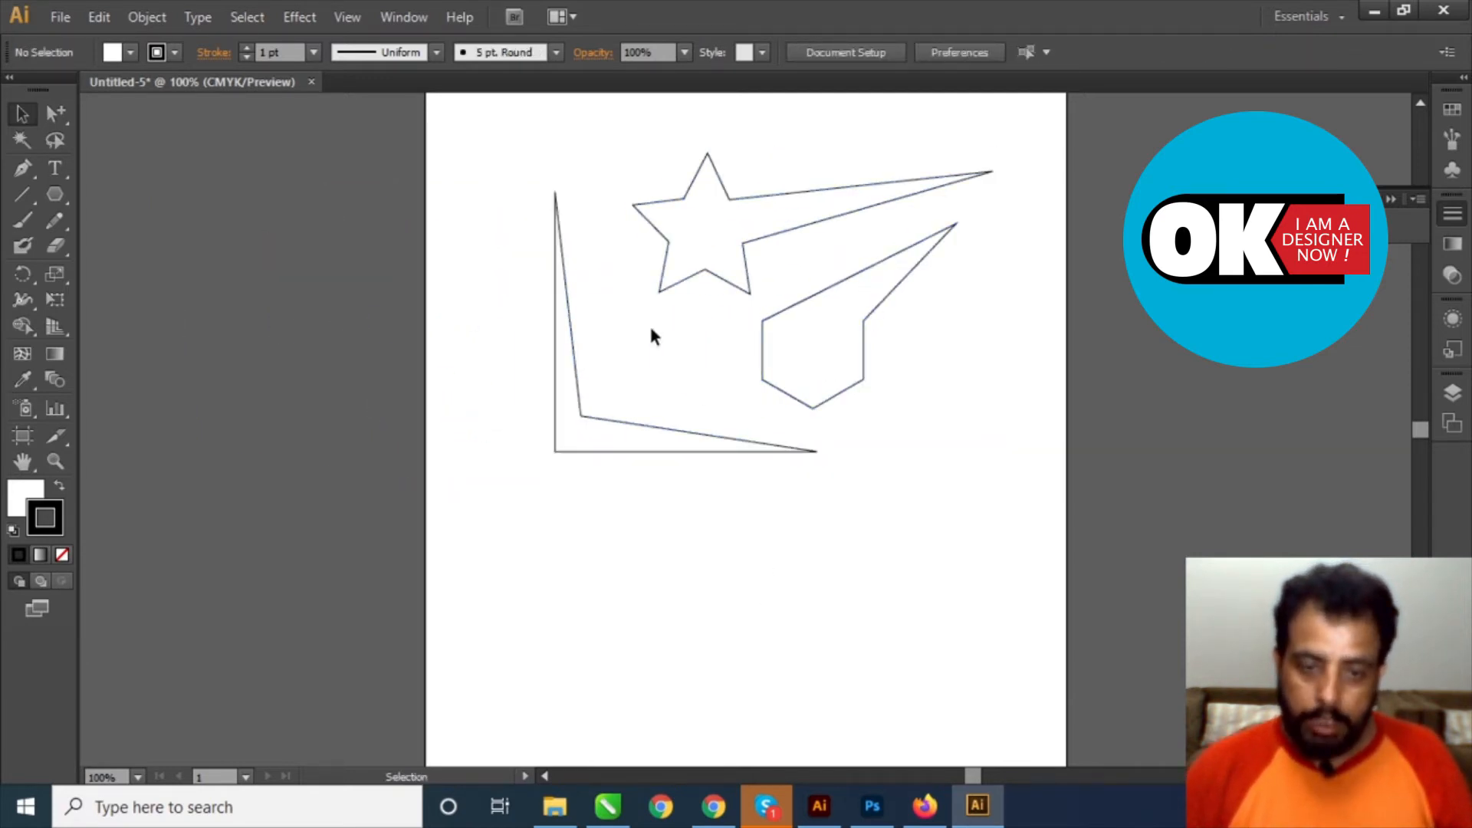
Try moving only the stretched hexagon onto the L-shaped path, undo the move and clear the selection.
drag(847, 362, 541, 384)
key(ctrl)
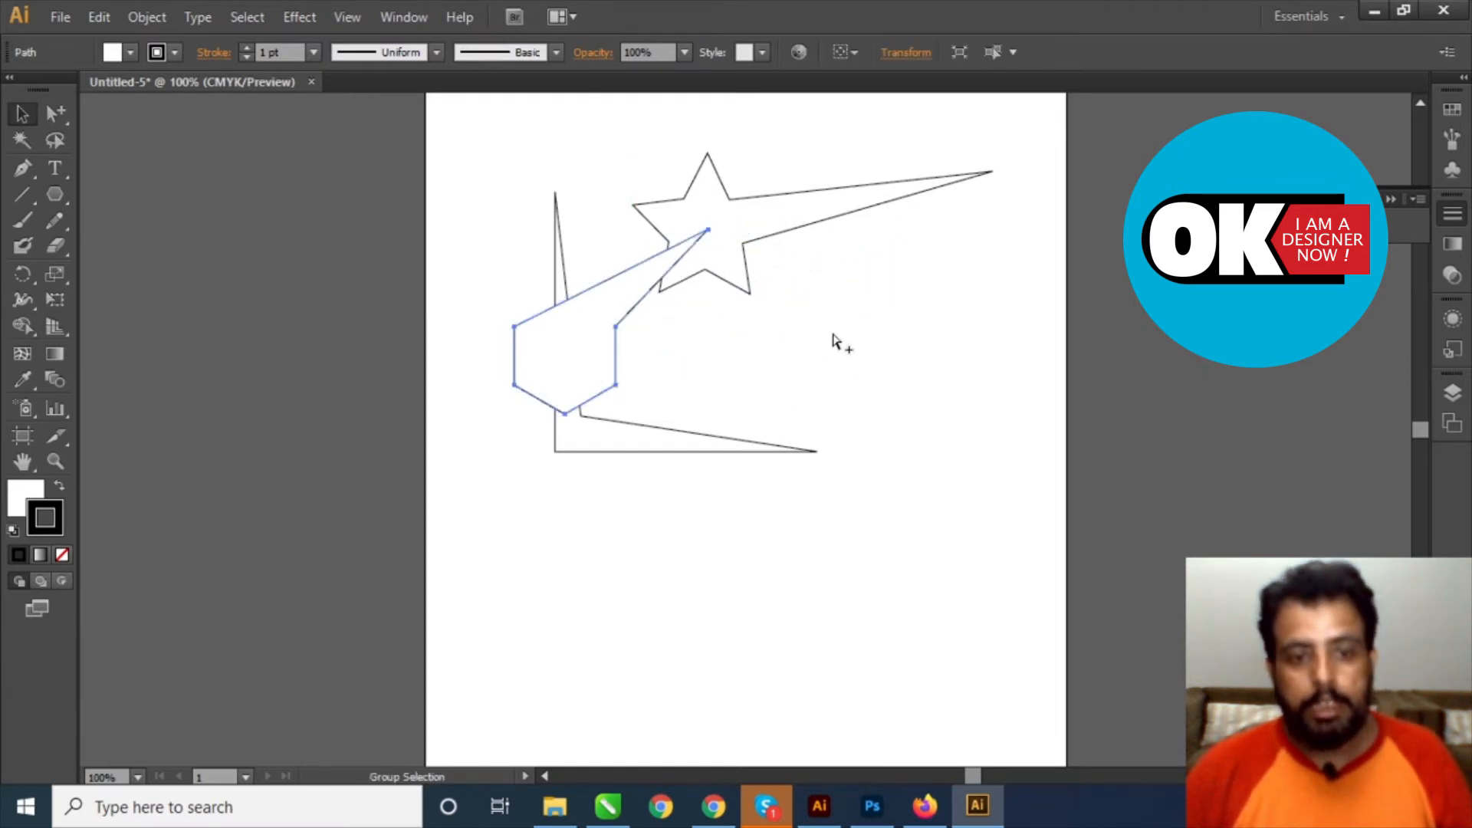
key(ctrl+z)
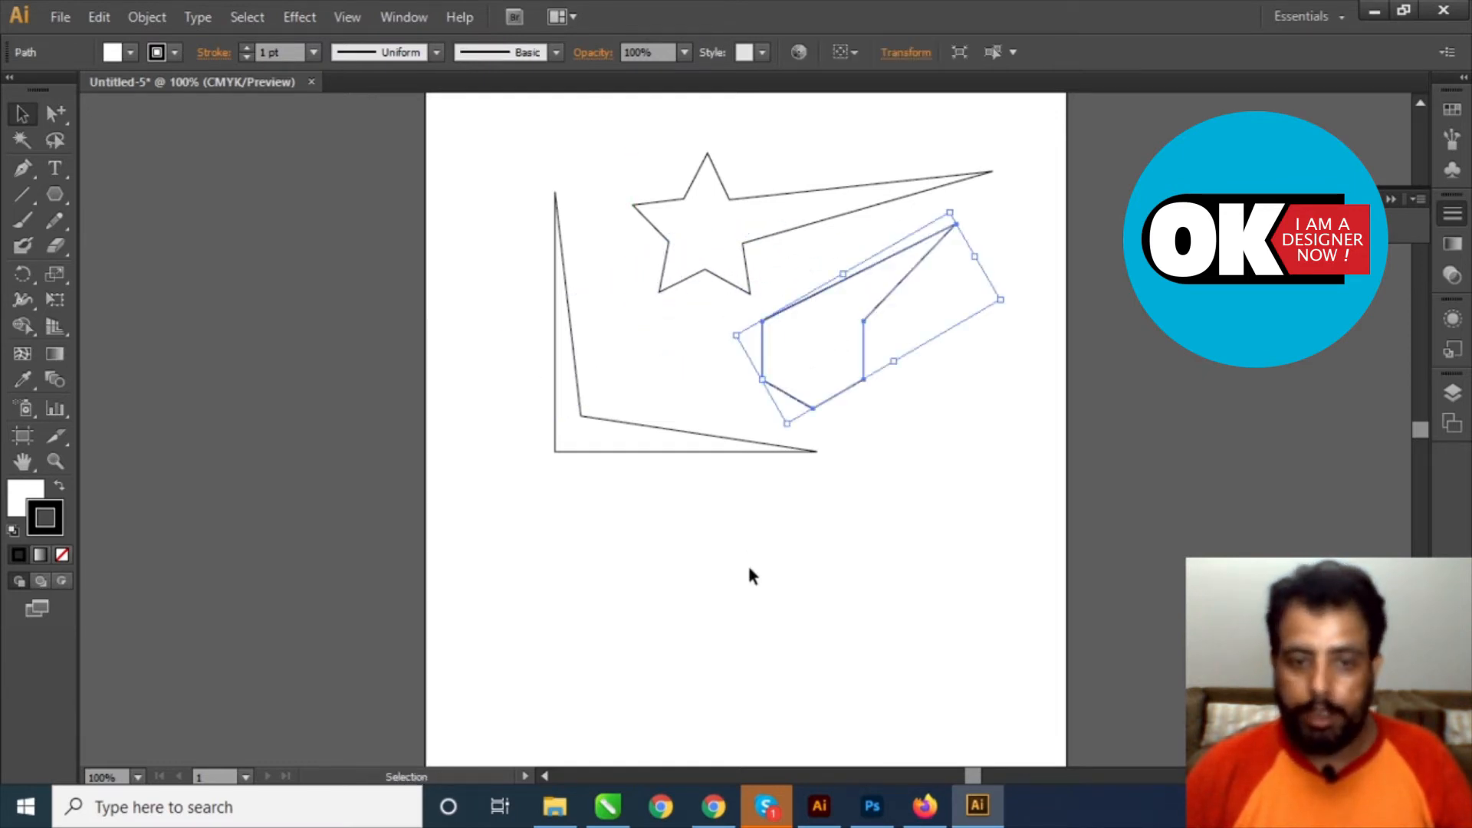
click(598, 360)
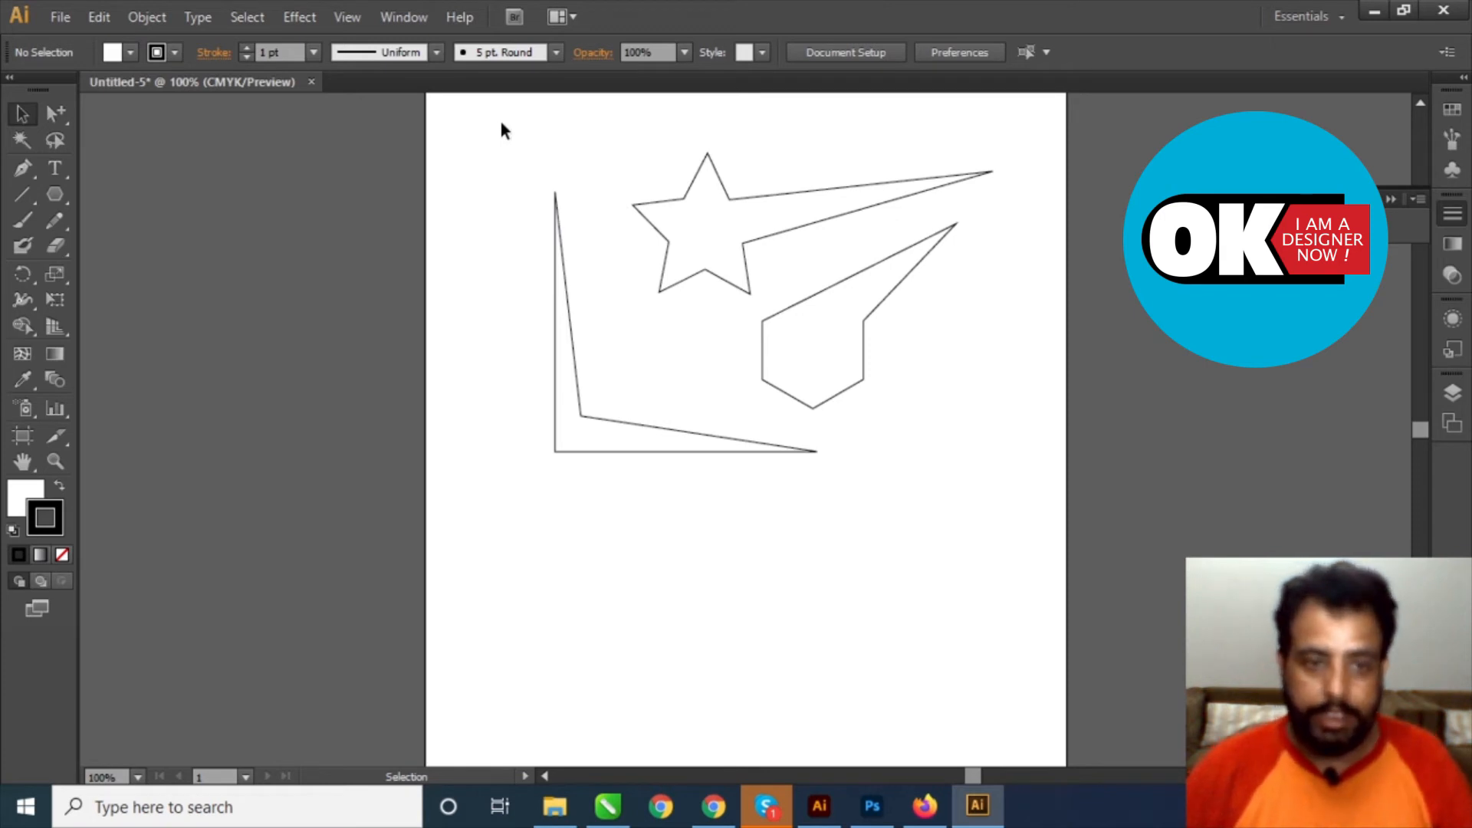
Select the three shapes by adding them one by one, clear the selection, and repeat with a selection marquee.
click(563, 330)
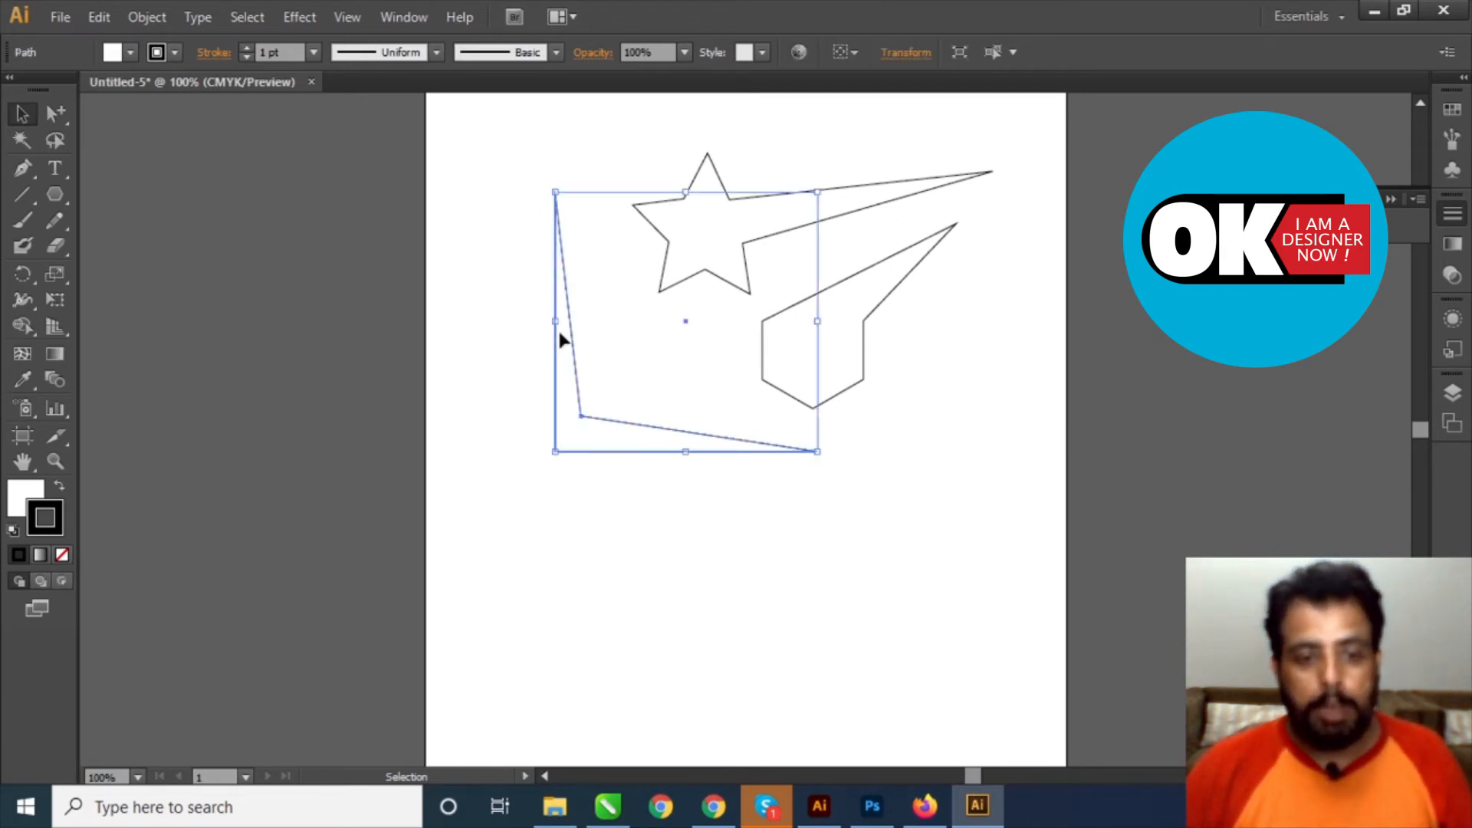
shift+click(716, 247)
shift+click(833, 349)
click(499, 575)
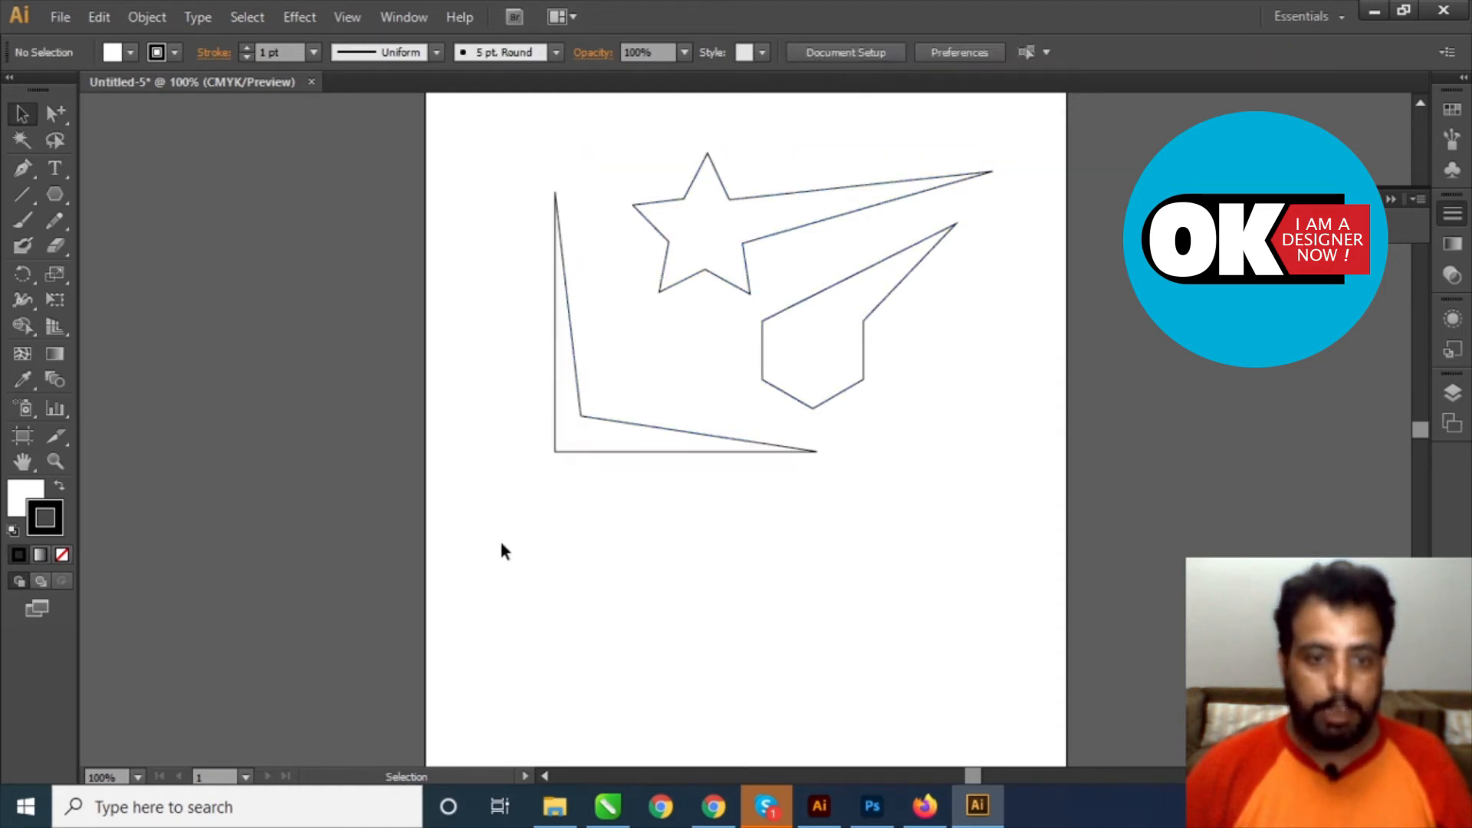
drag(505, 112, 1034, 511)
click(1034, 511)
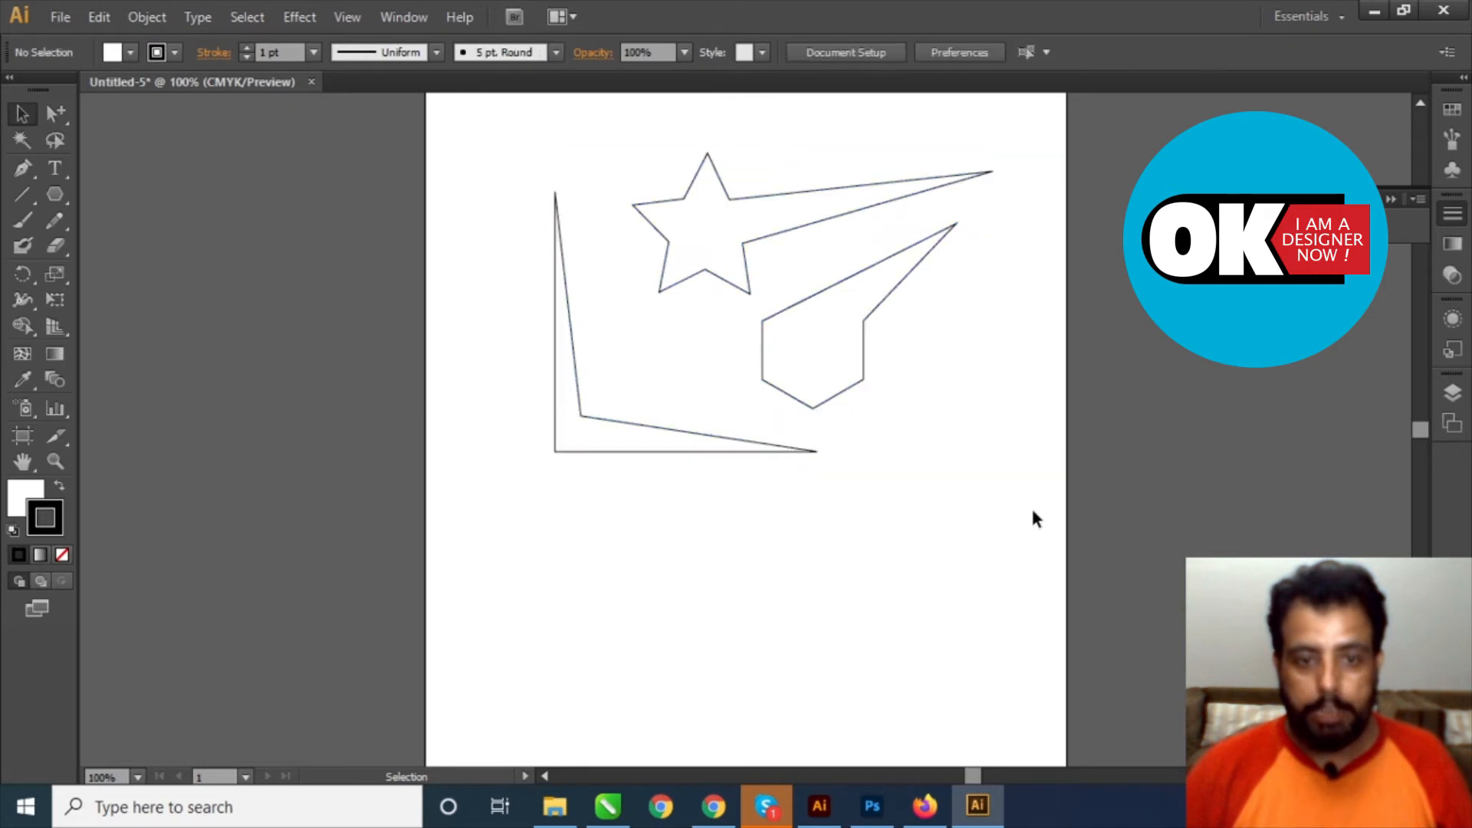
Group the L-shaped path, the star and the hexagon into one object.
drag(520, 117, 994, 509)
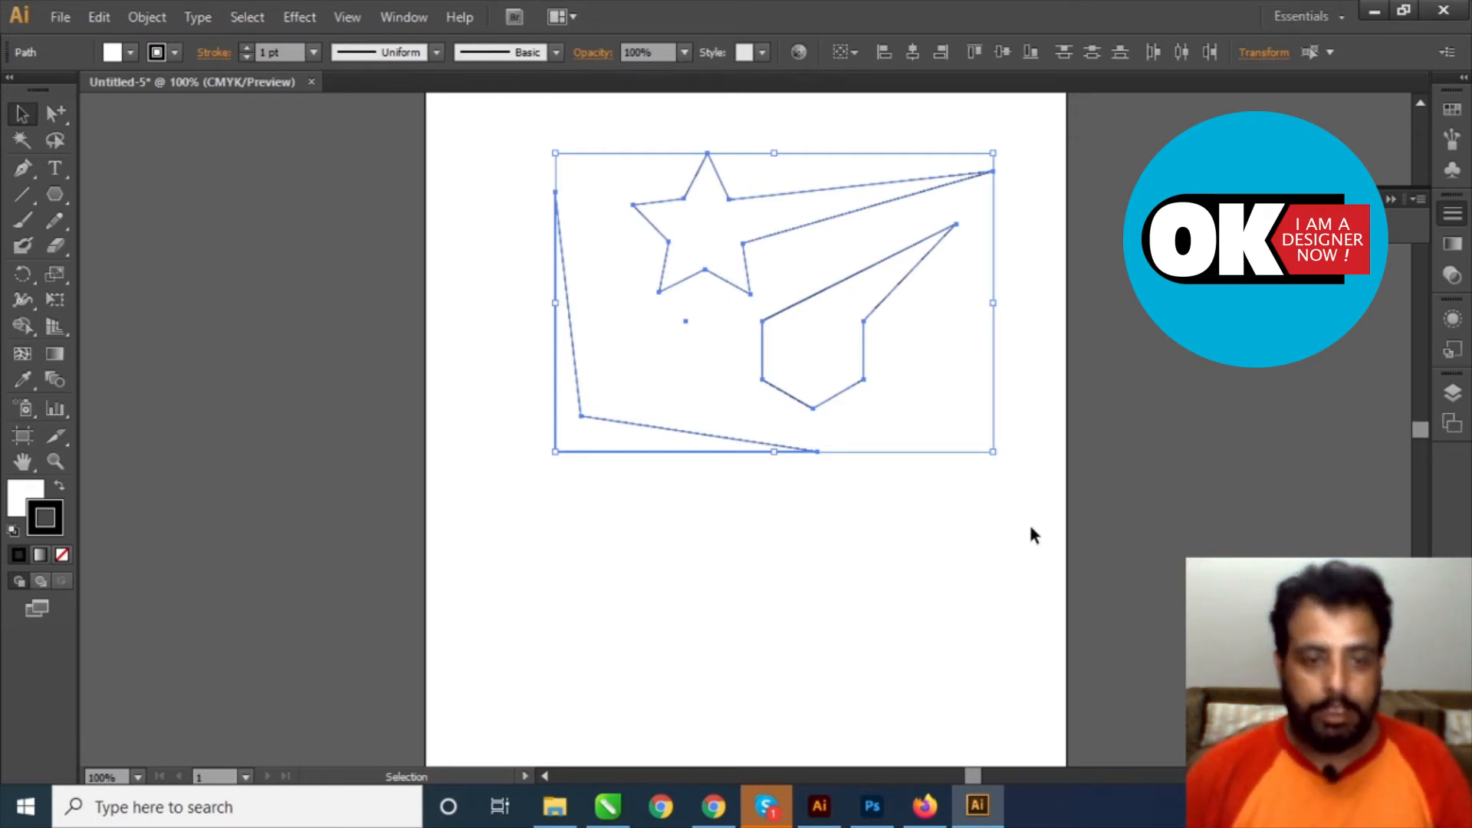
click(150, 19)
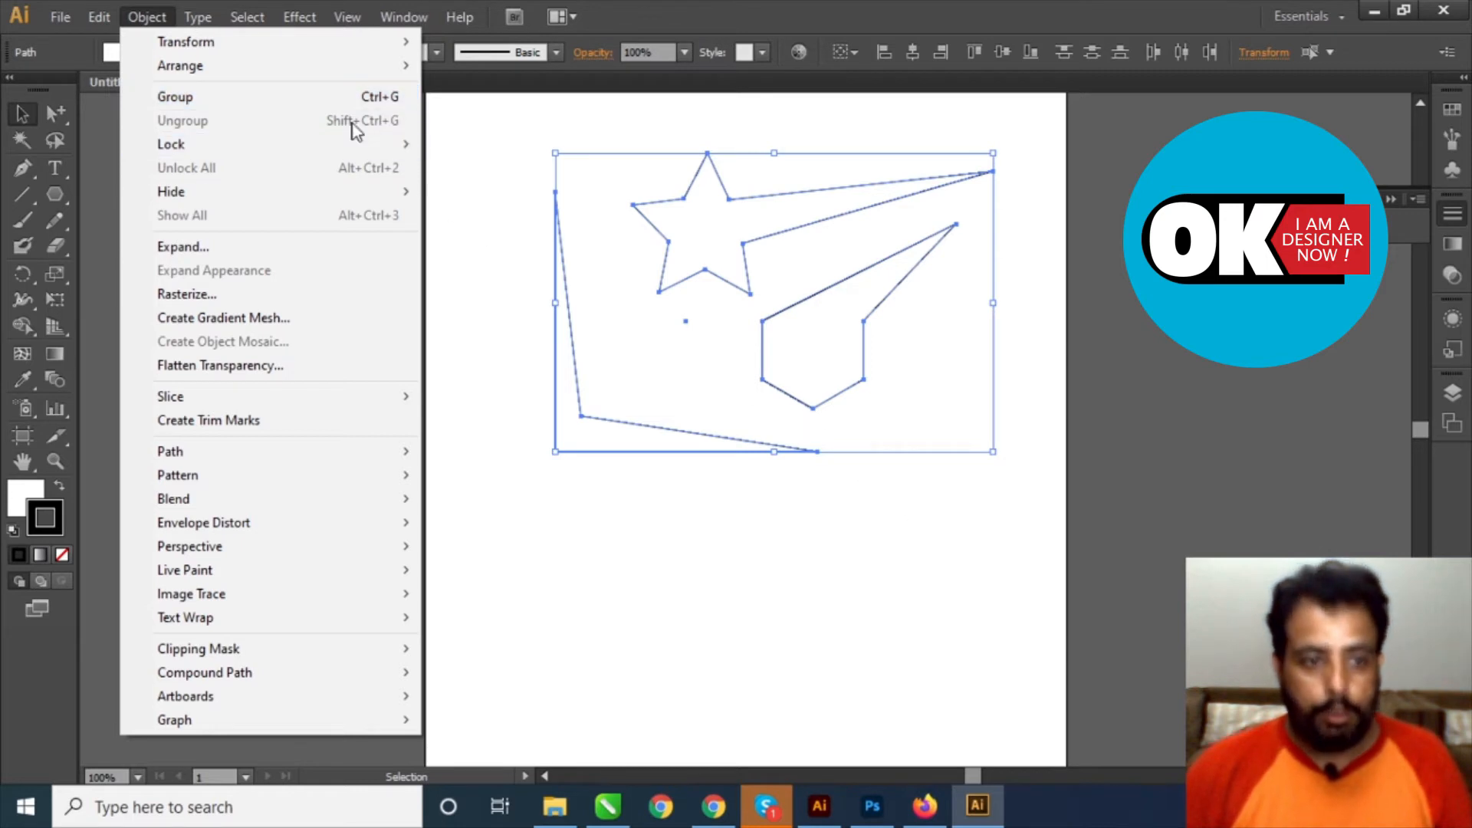
click(321, 96)
click(920, 546)
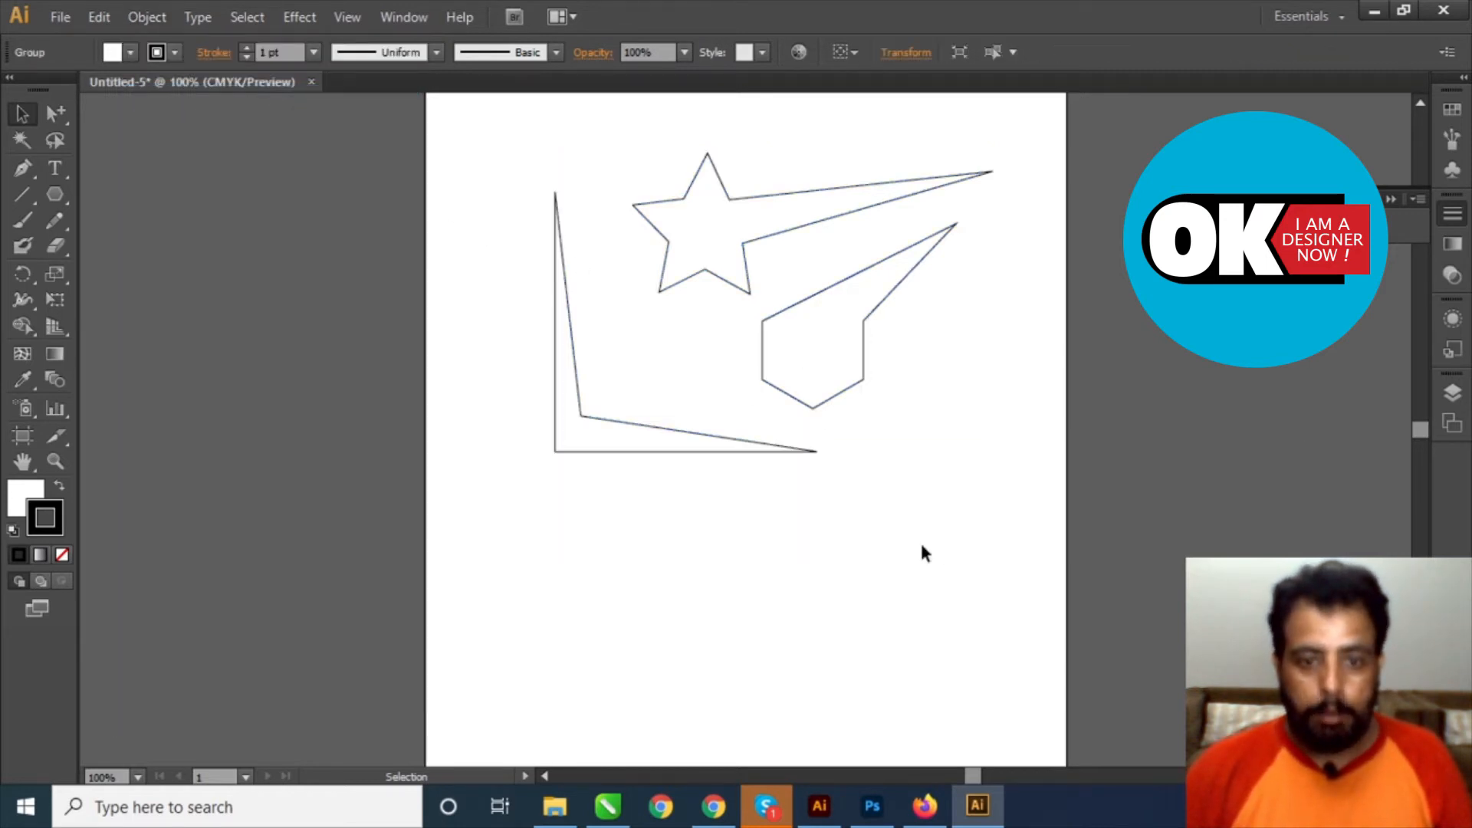
Move the grouped shapes as one object slightly down and to the left on the artboard.
click(826, 346)
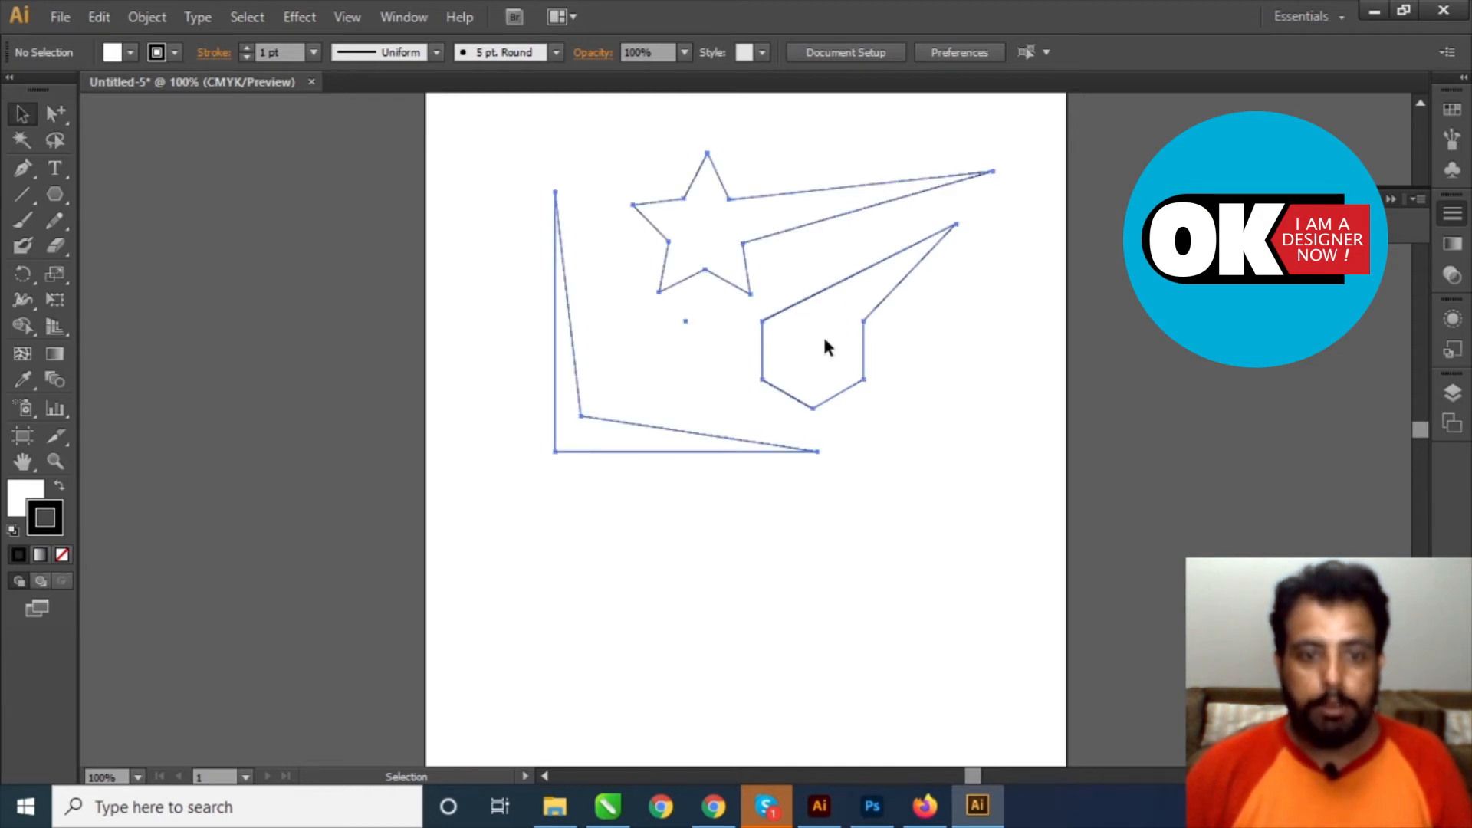
click(827, 347)
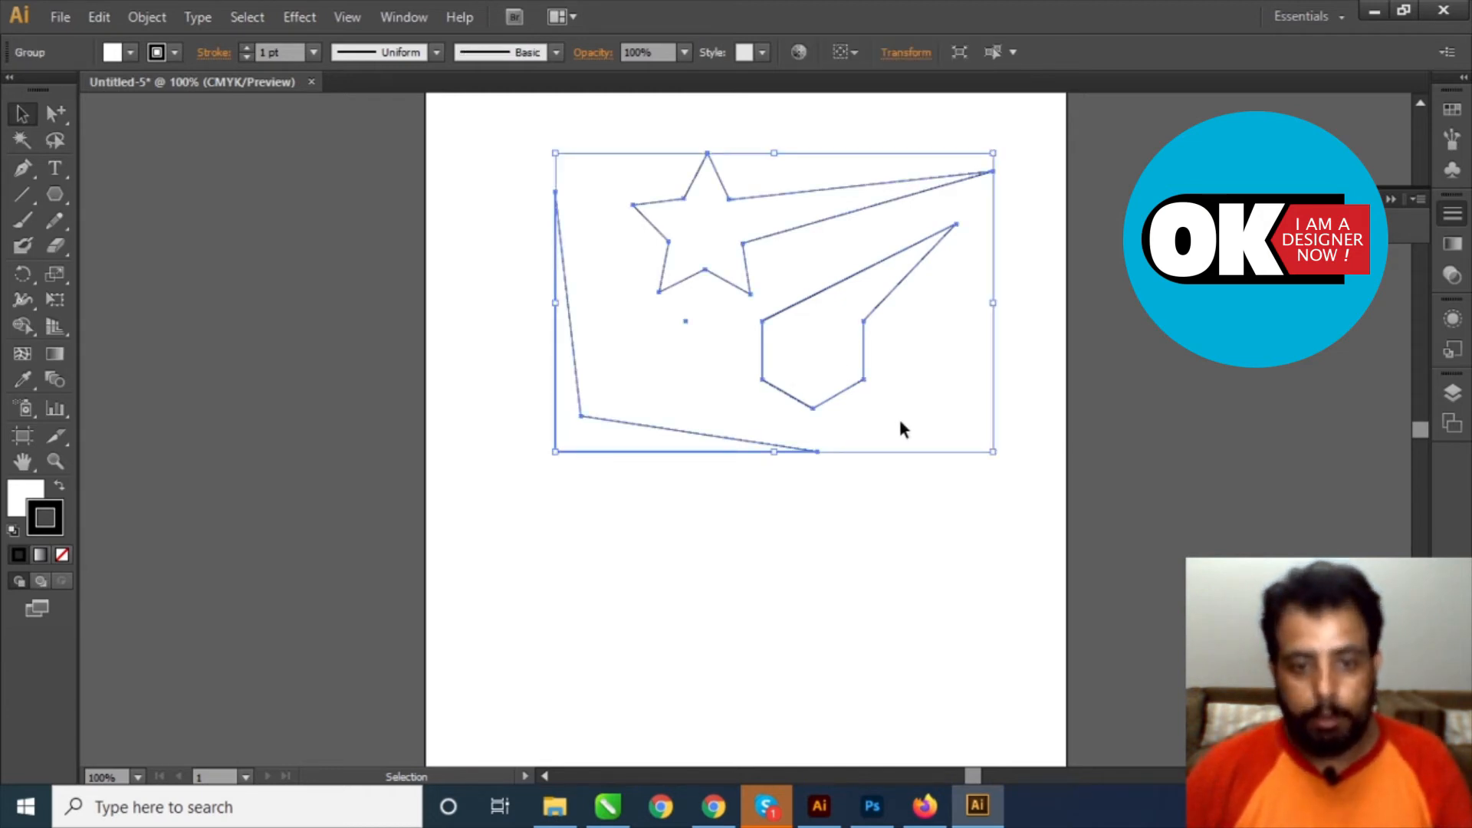
drag(819, 349, 733, 375)
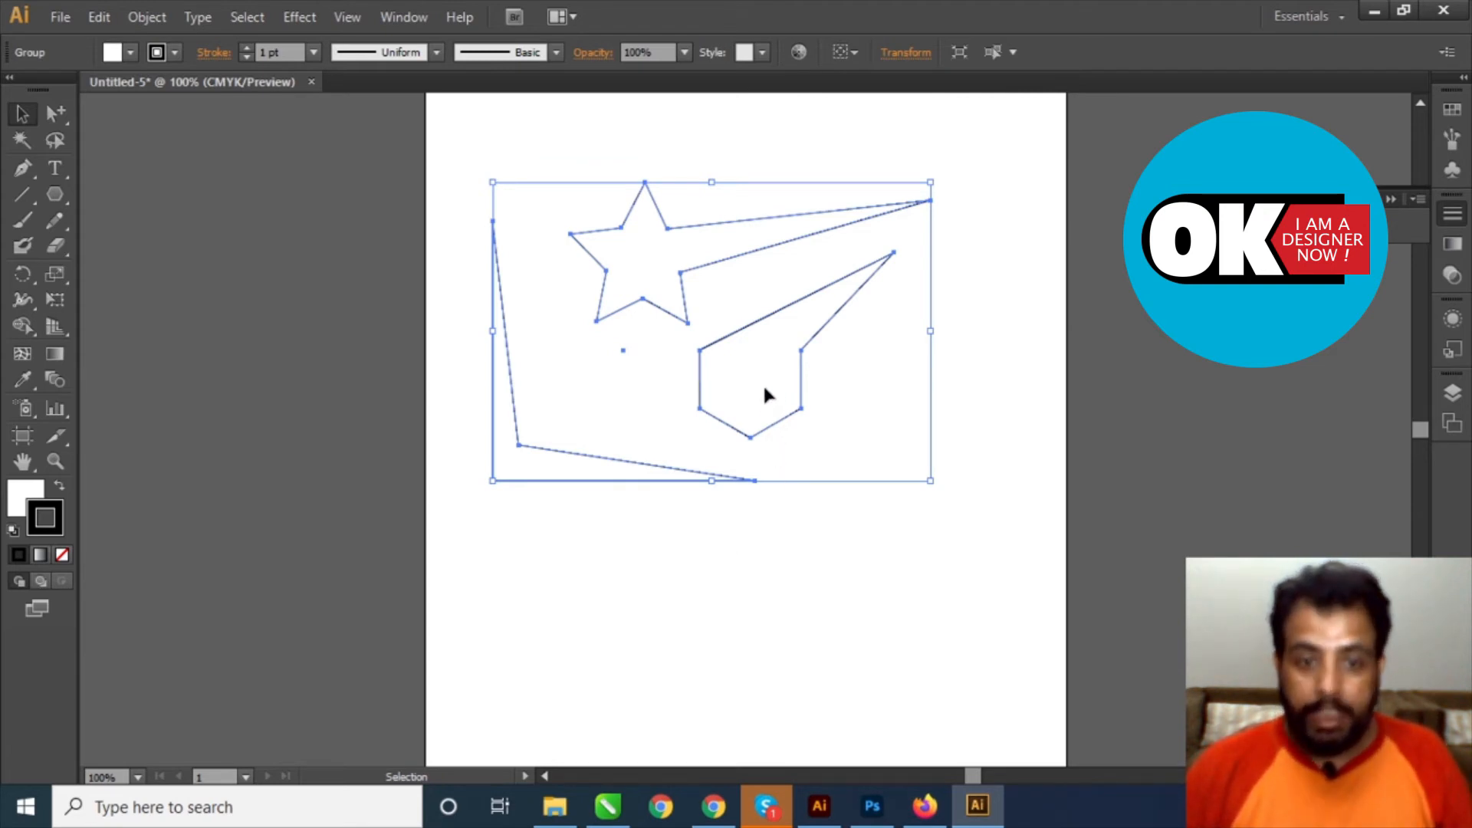
click(693, 596)
Reposition the hexagon, the L-shaped path and the star individually inside the group with the Group Selection tool, spreading them lower on the artboard.
drag(57, 116, 141, 145)
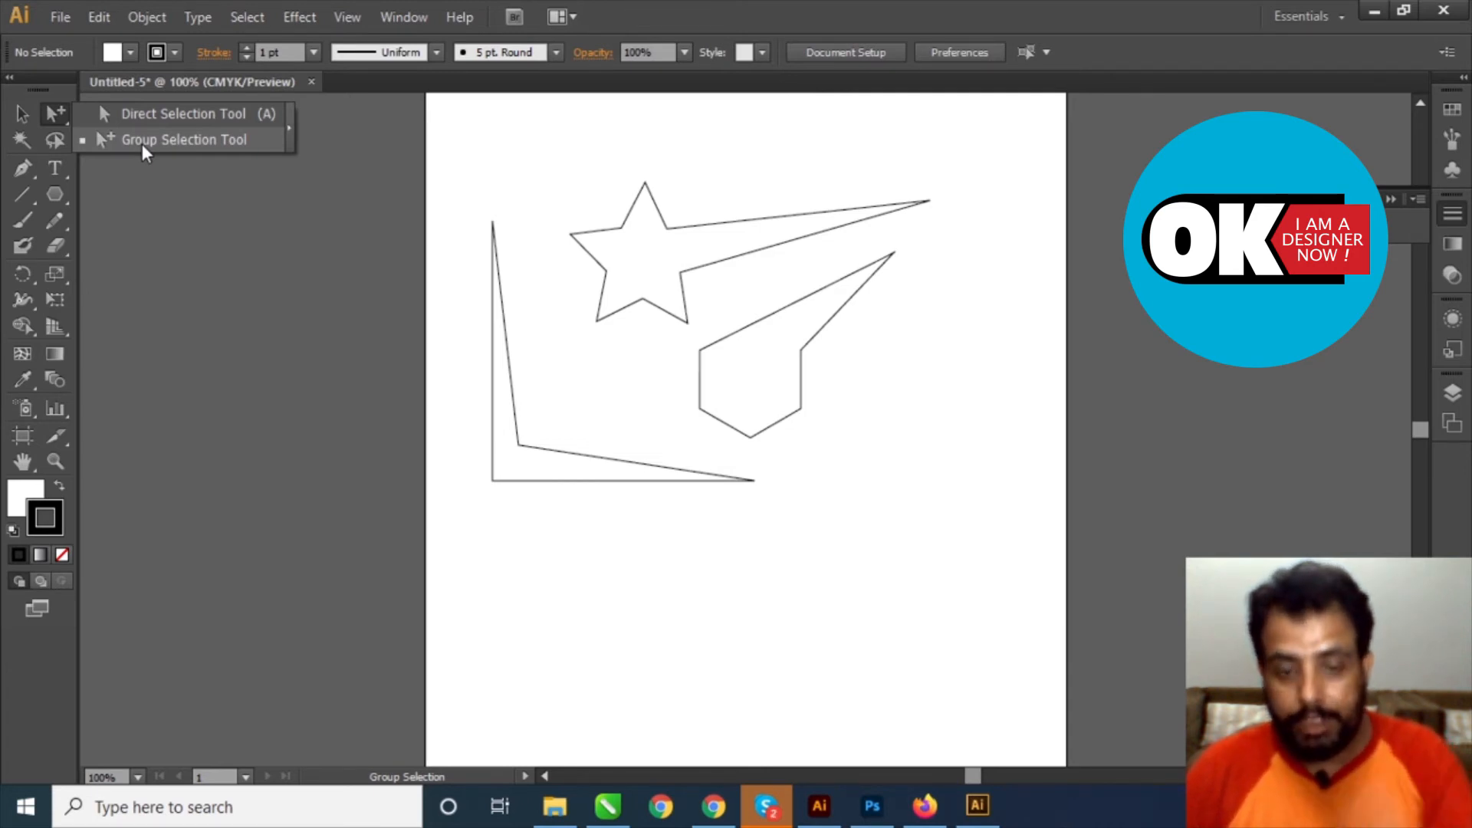
drag(141, 144, 141, 144)
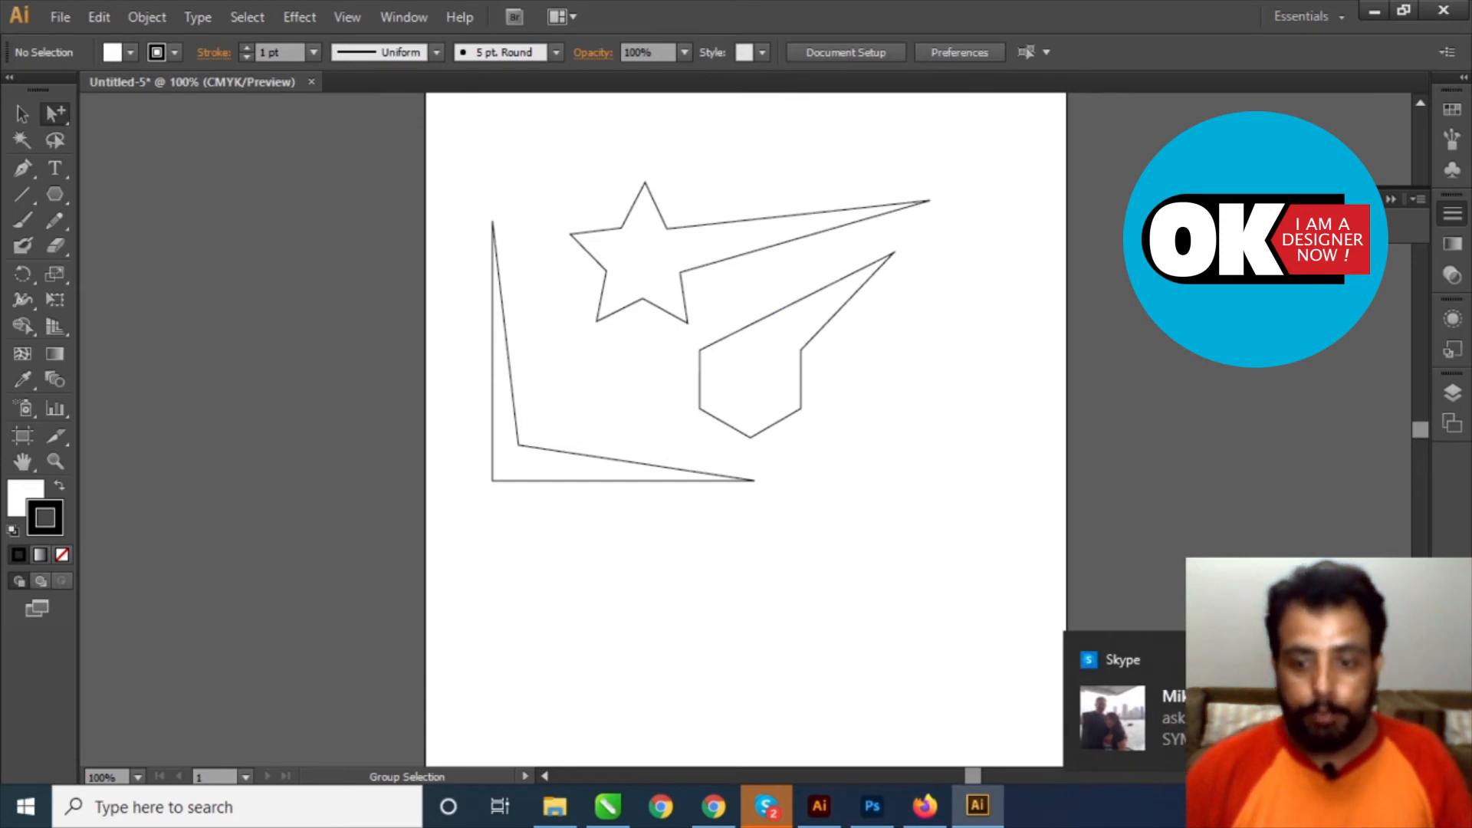
click(774, 388)
drag(774, 387, 892, 522)
drag(543, 460, 514, 552)
drag(651, 263, 620, 307)
drag(828, 486, 742, 378)
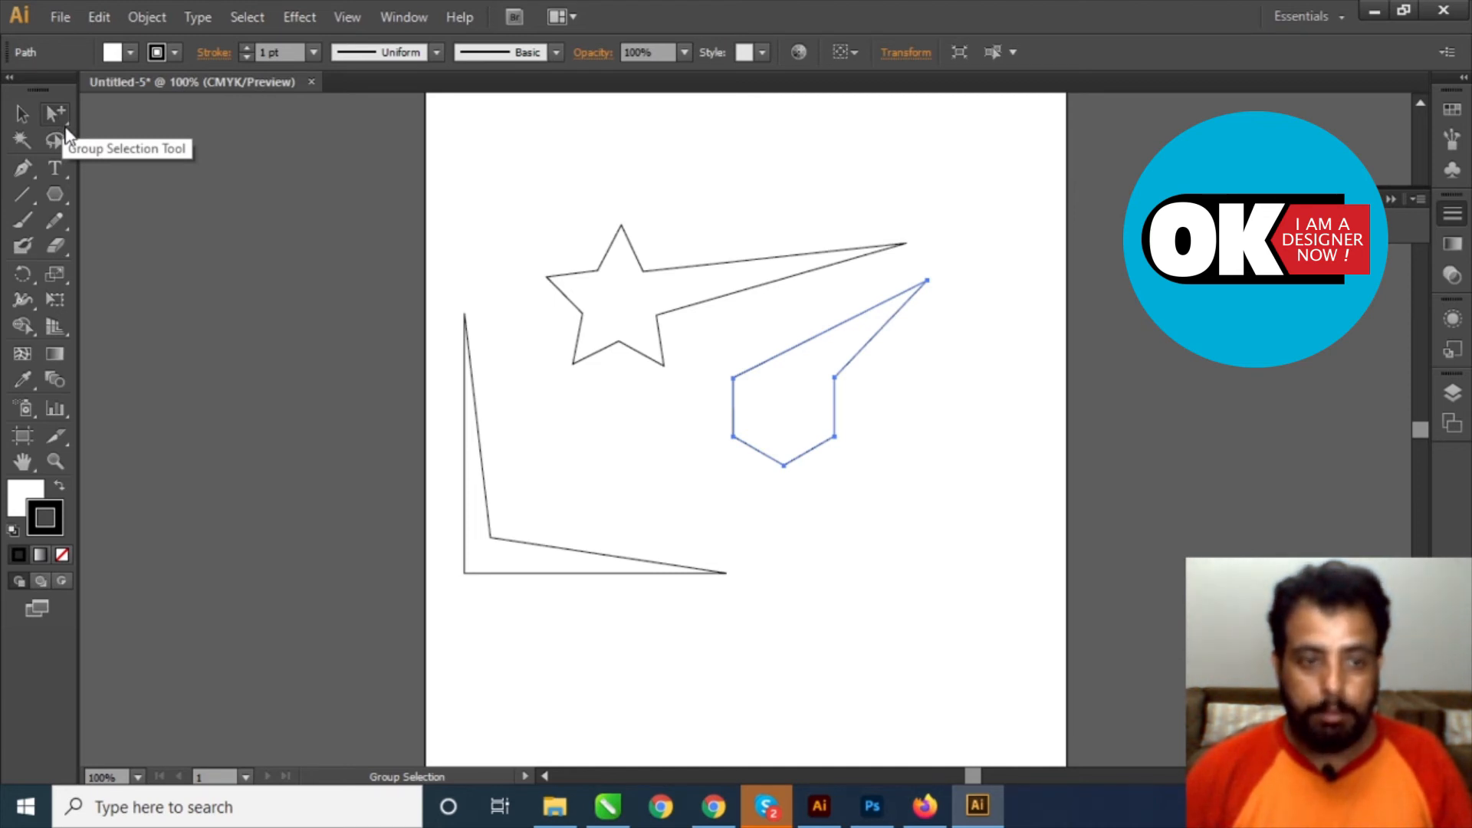
Move the whole group to the right and slightly up with the Selection tool.
click(22, 113)
click(706, 302)
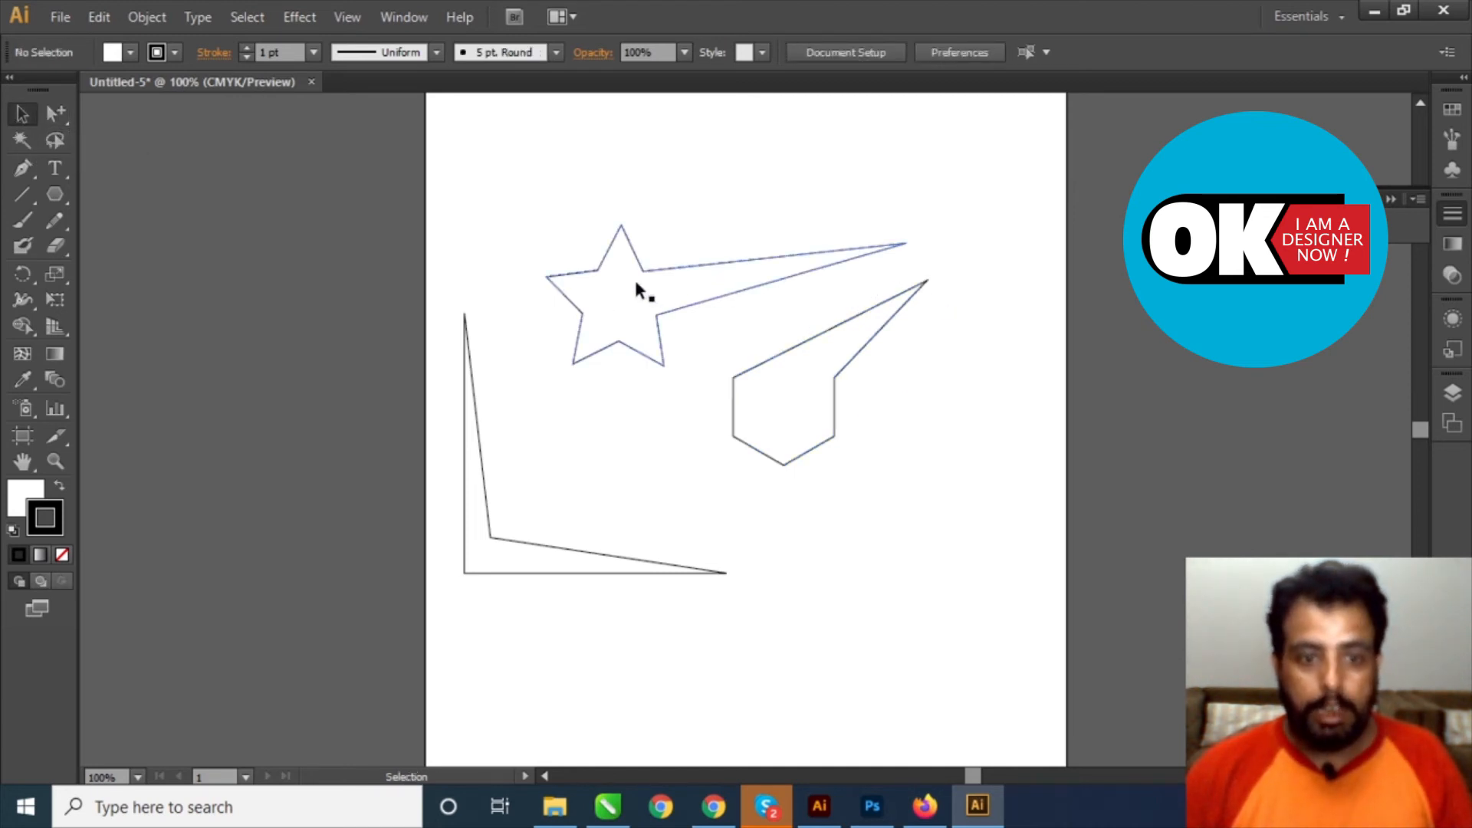
click(637, 289)
drag(612, 339, 695, 303)
Activate the Group Selection tool and bring up its tool variants.
click(66, 123)
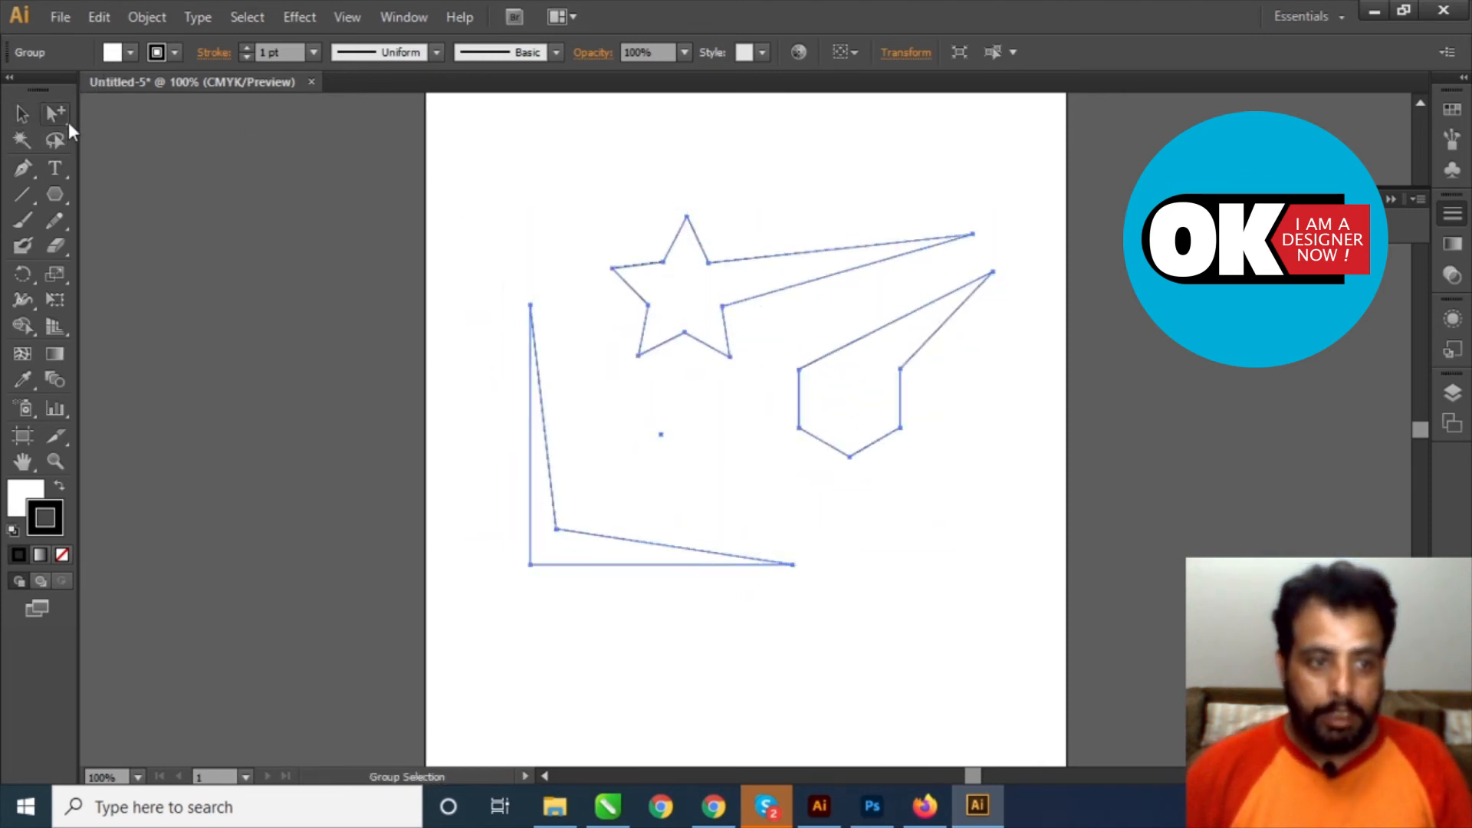
click(68, 123)
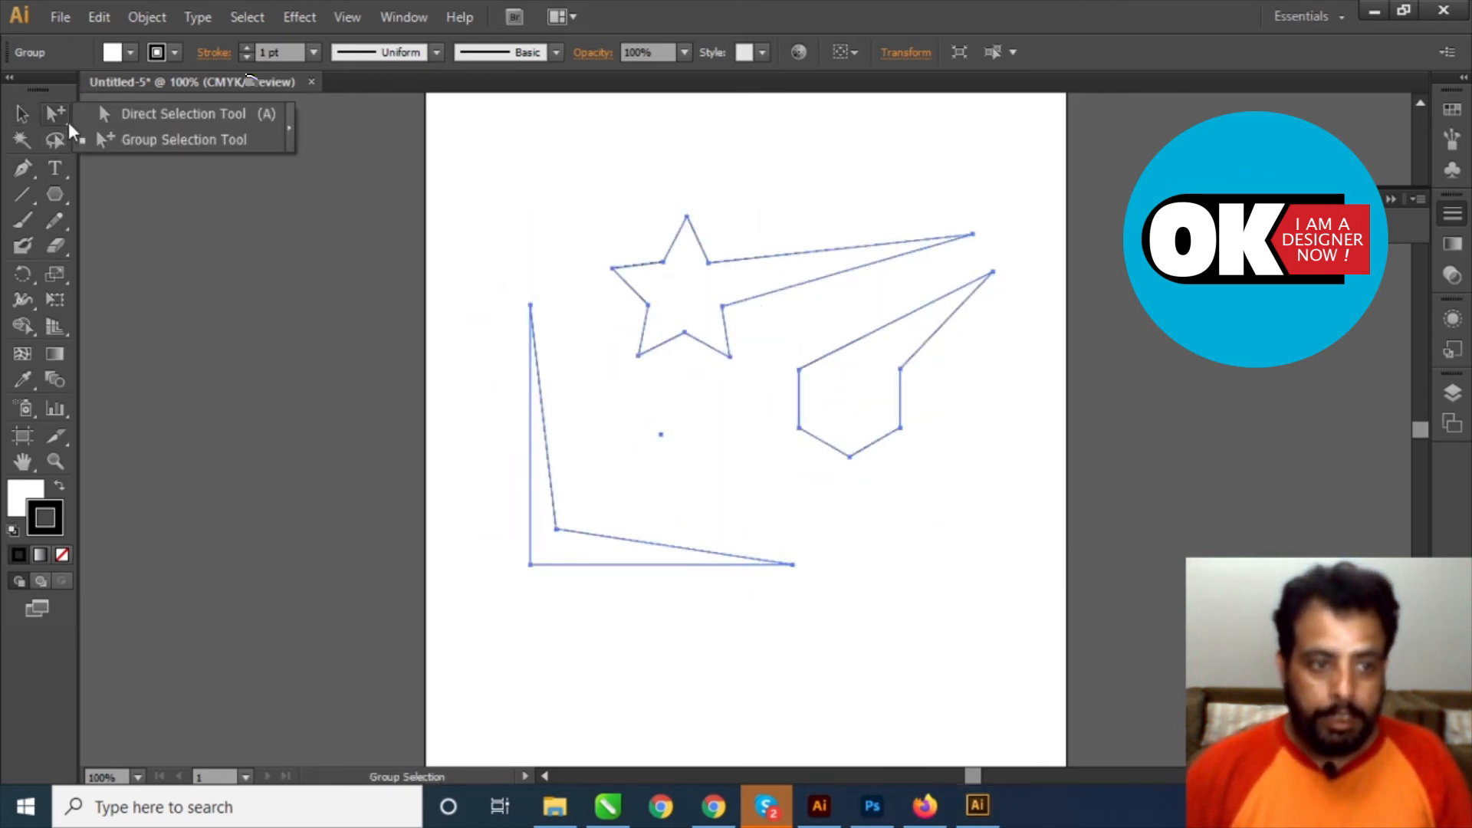